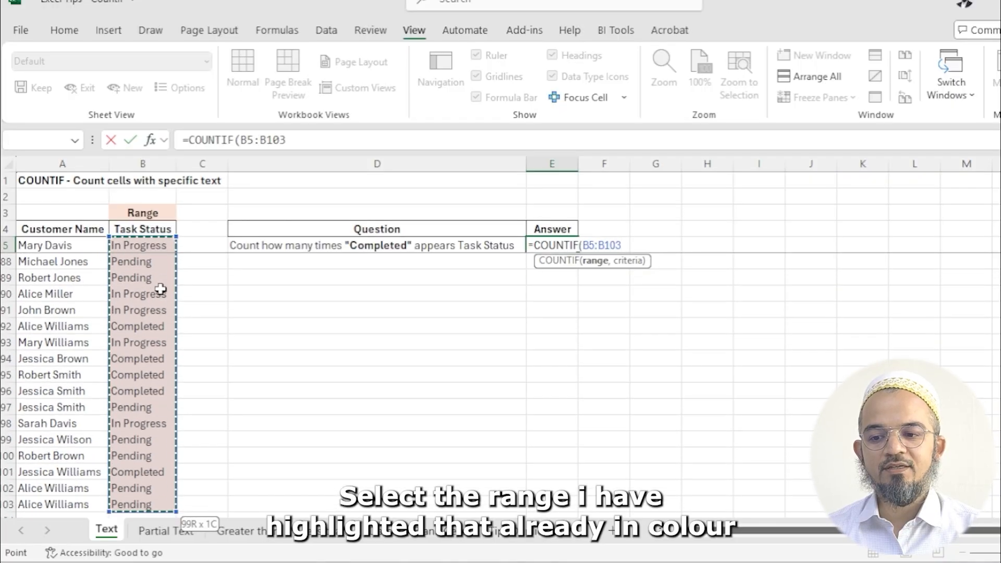
Complete the COUNTIF formula in E5 with the criterion "Completed" for the range B5:B103.
type(",")
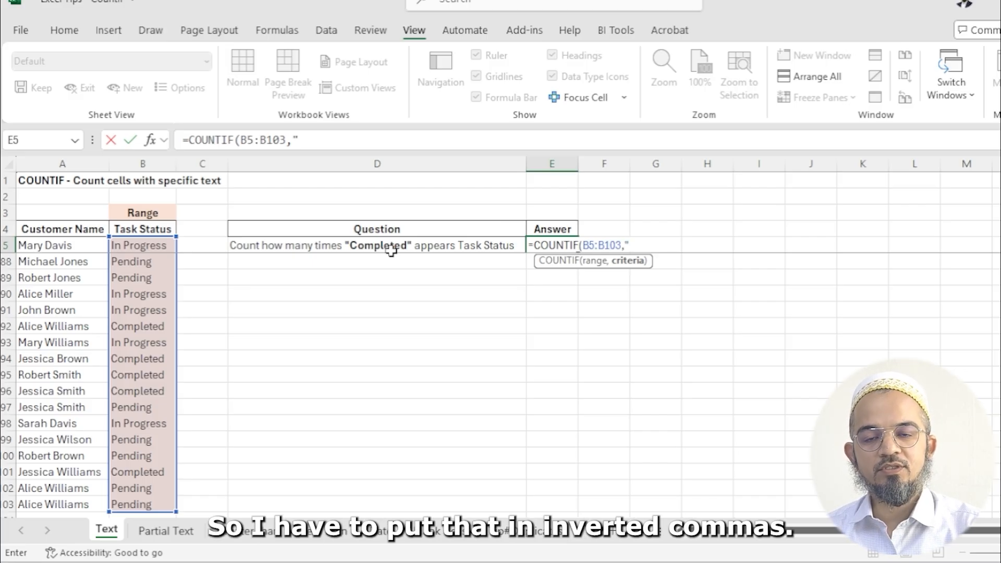
type("Completed\")")
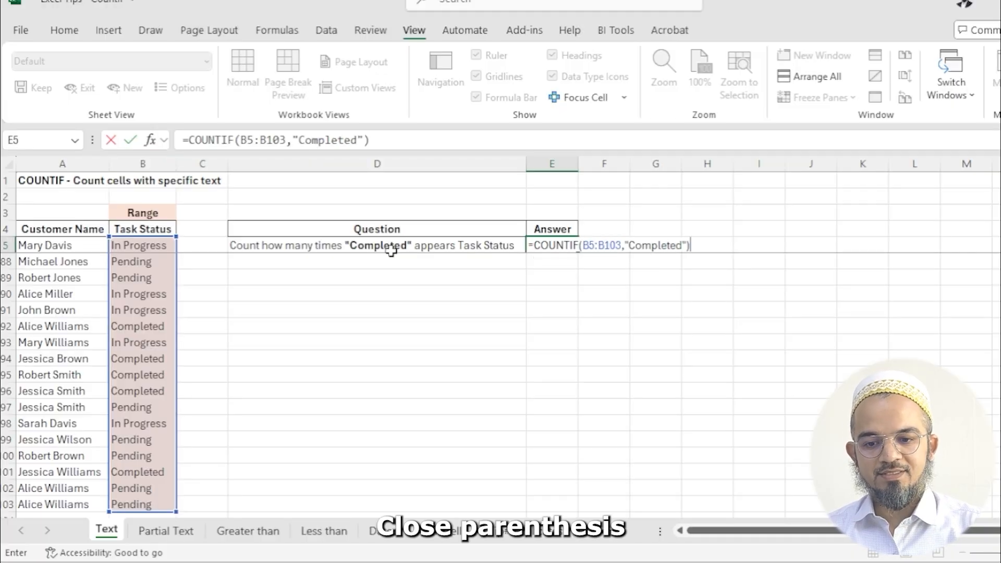
key("Return")
left_click(548, 246)
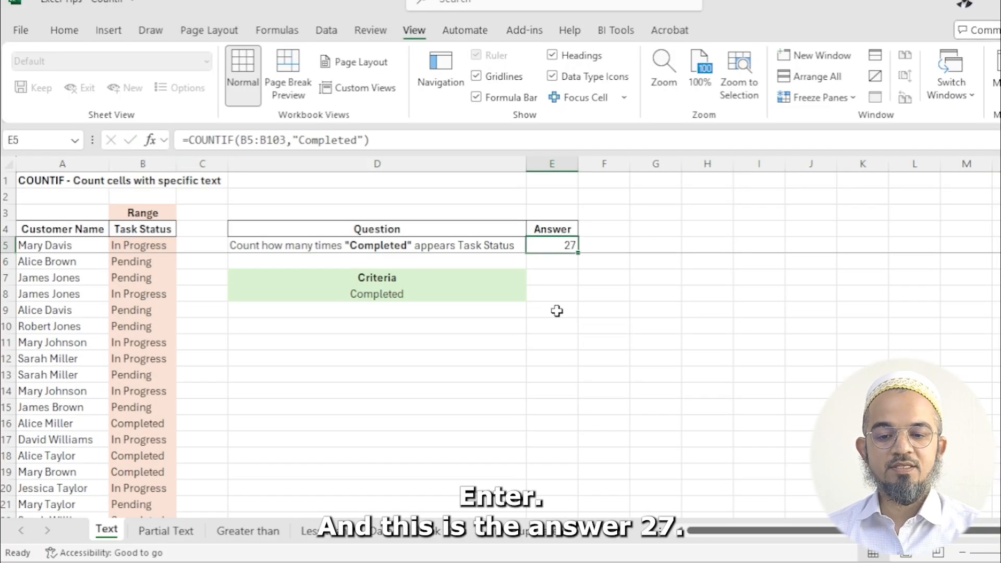
Enter a COUNTIF formula in E8 over the Task Status range B5:B103, taking the criterion from cell D8.
left_click(546, 293)
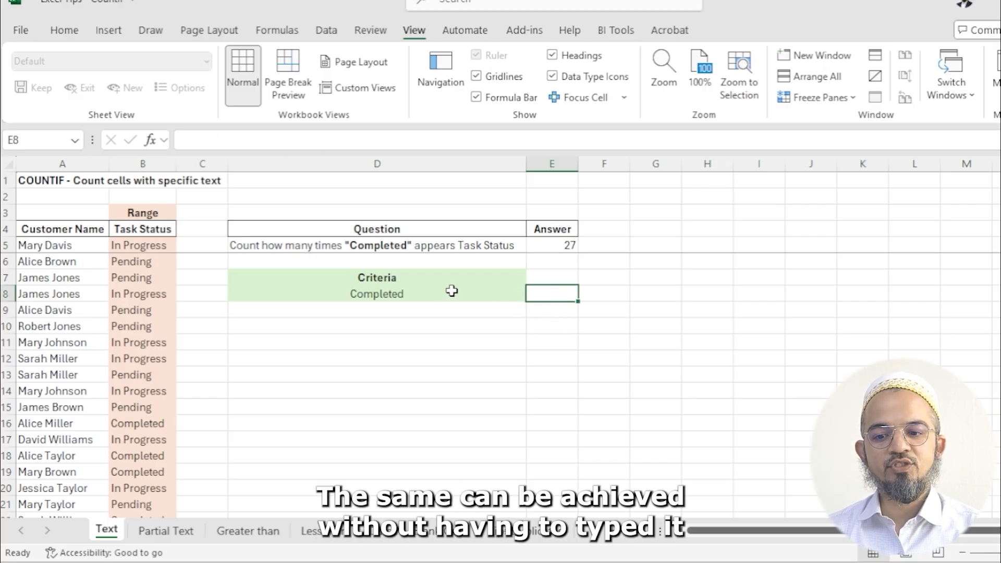
left_click(423, 296)
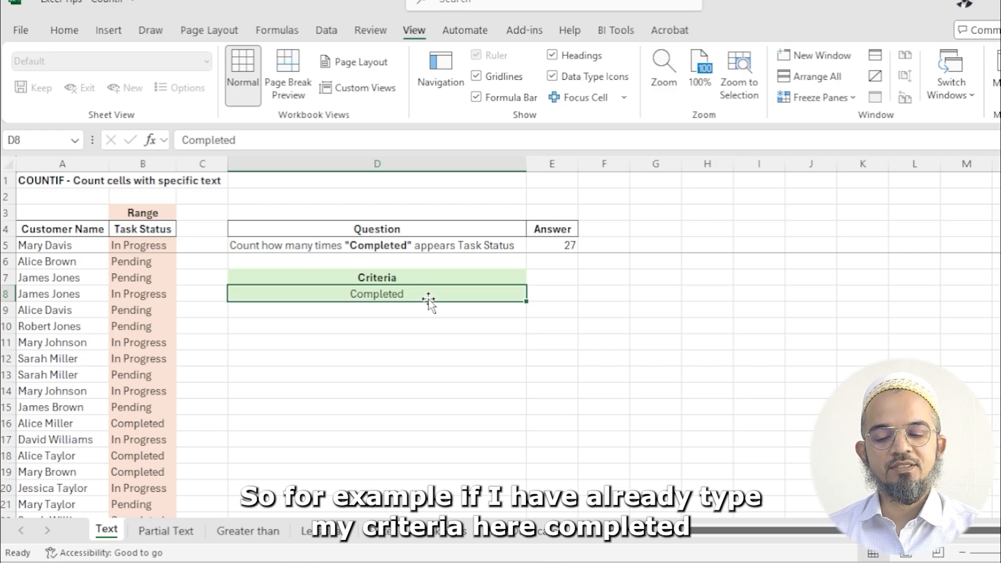
left_click(546, 293)
type("=co")
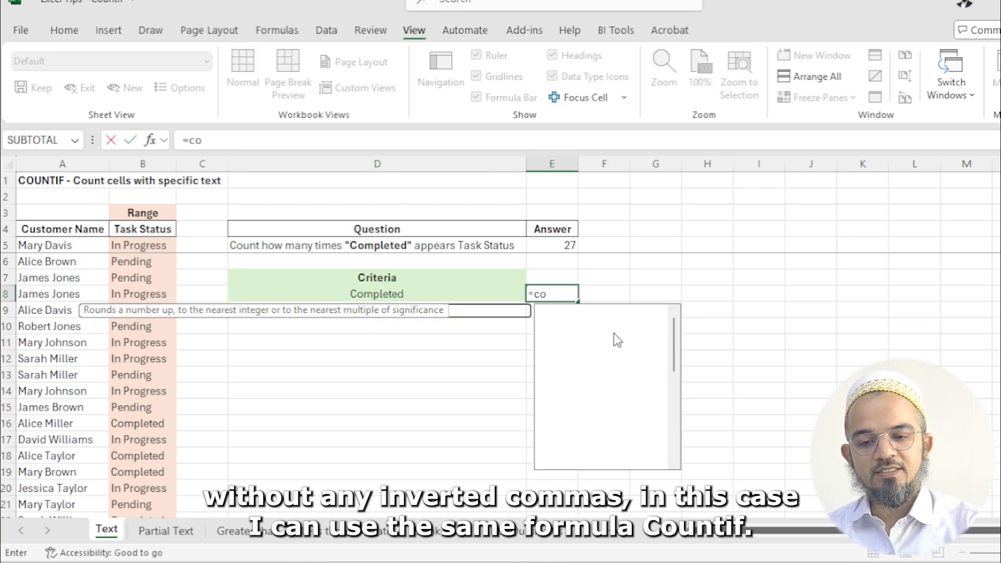
type("untif(")
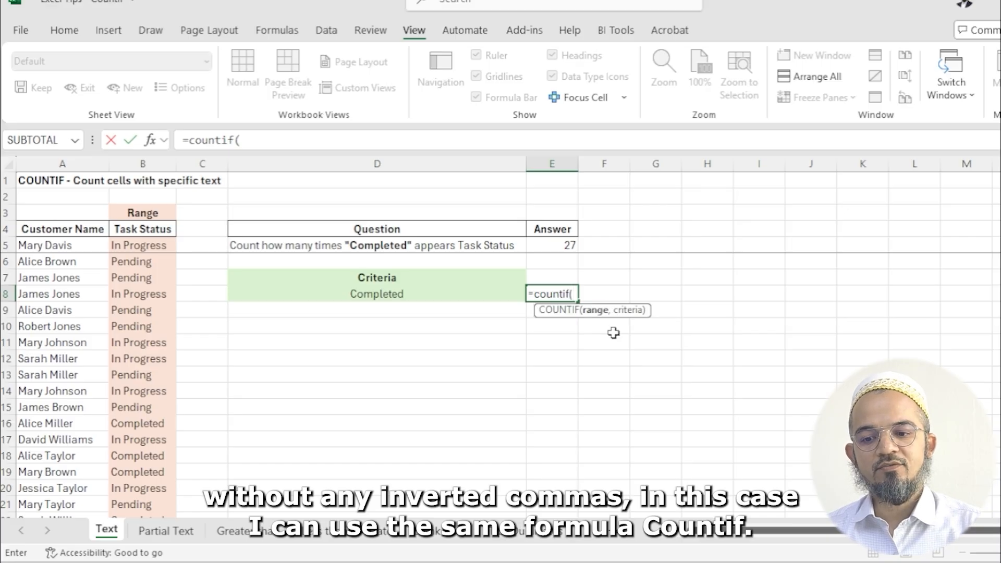
left_click(153, 243)
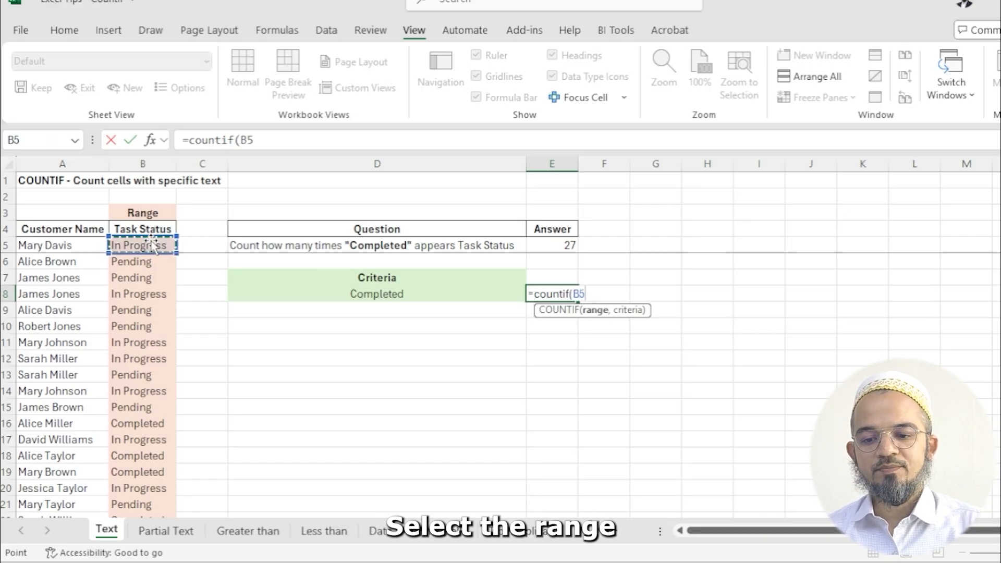
key("ctrl+shift+Down")
type(",")
key("Left")
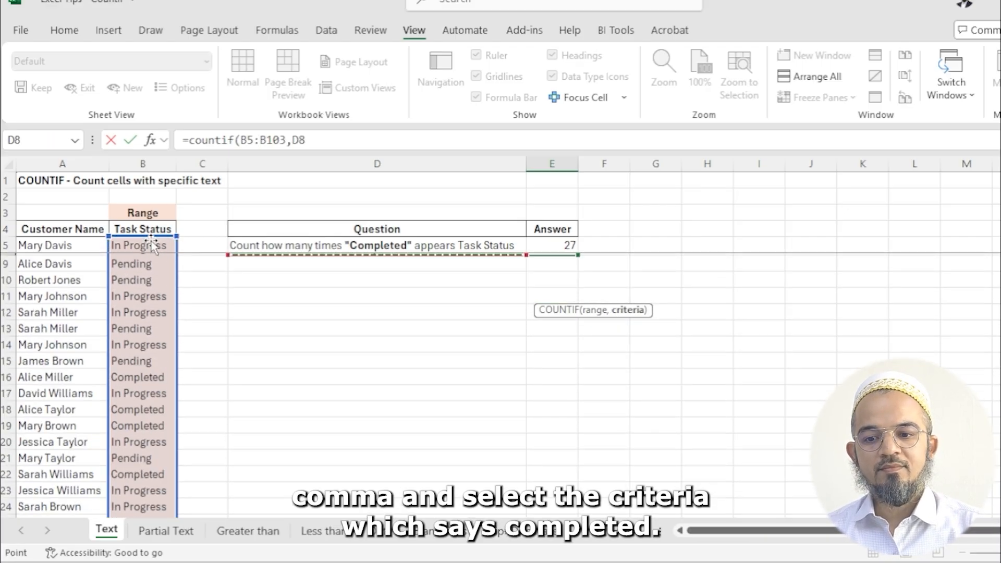
scroll(153, 245, "up", 1)
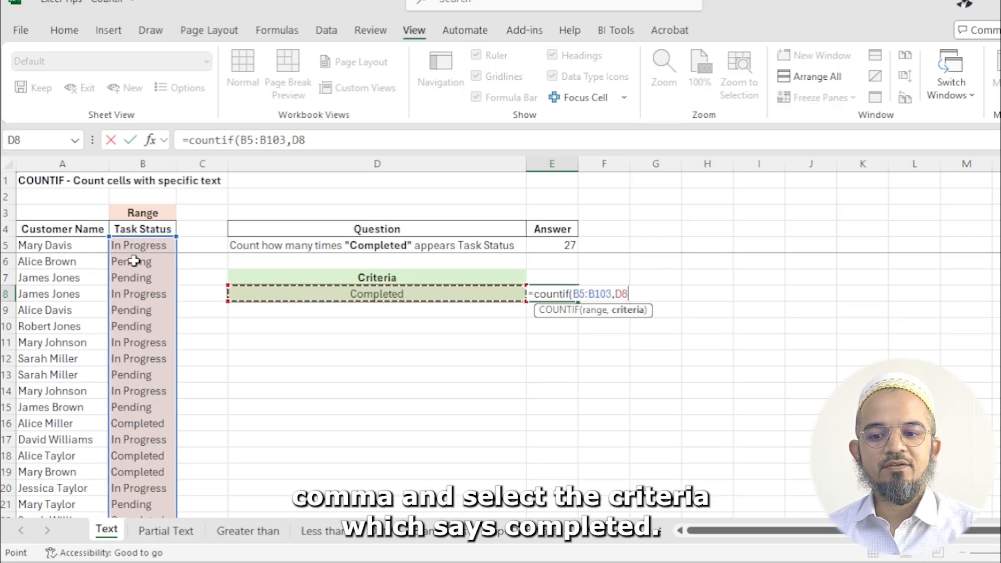
type(")")
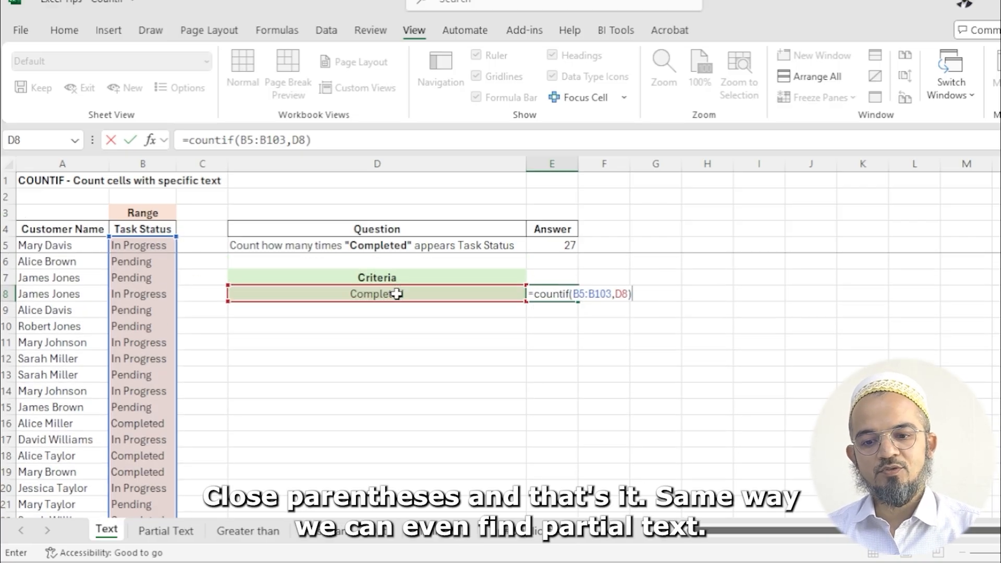
key("Return")
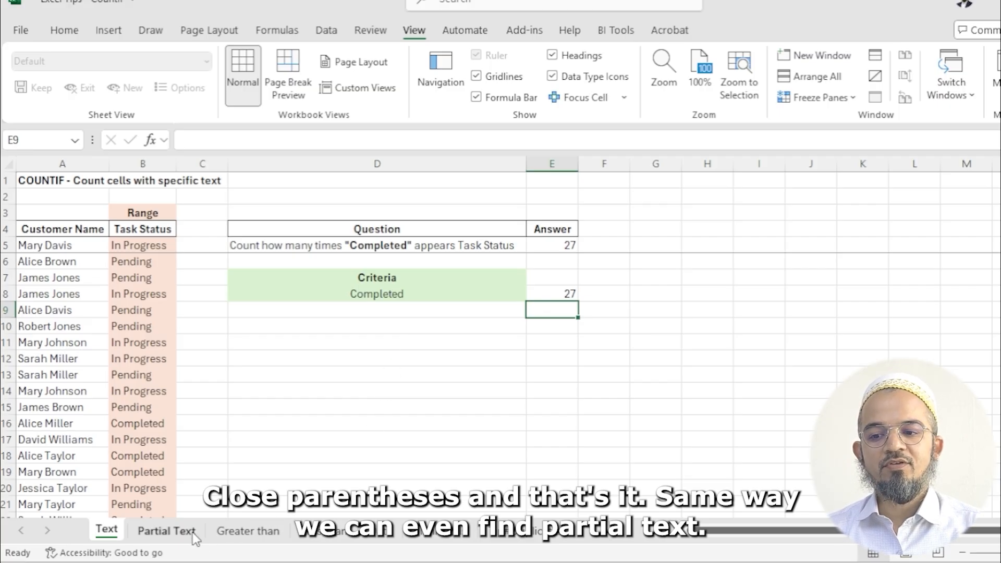
On the Partial Text sheet, enter a COUNTIF in E5 over B5:B103 matching the question's quoted name between asterisk wildcards.
left_click(167, 531)
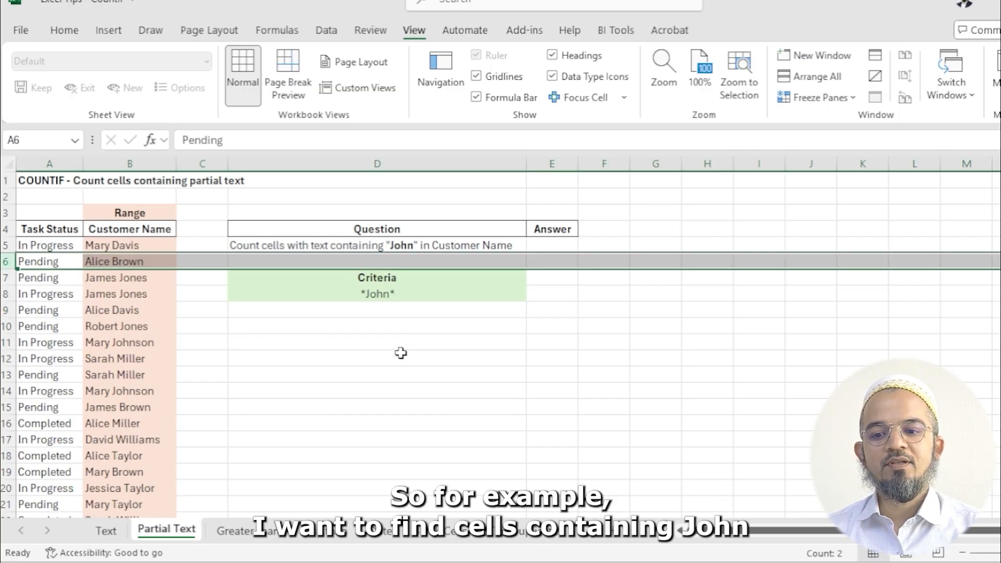
left_click(316, 249)
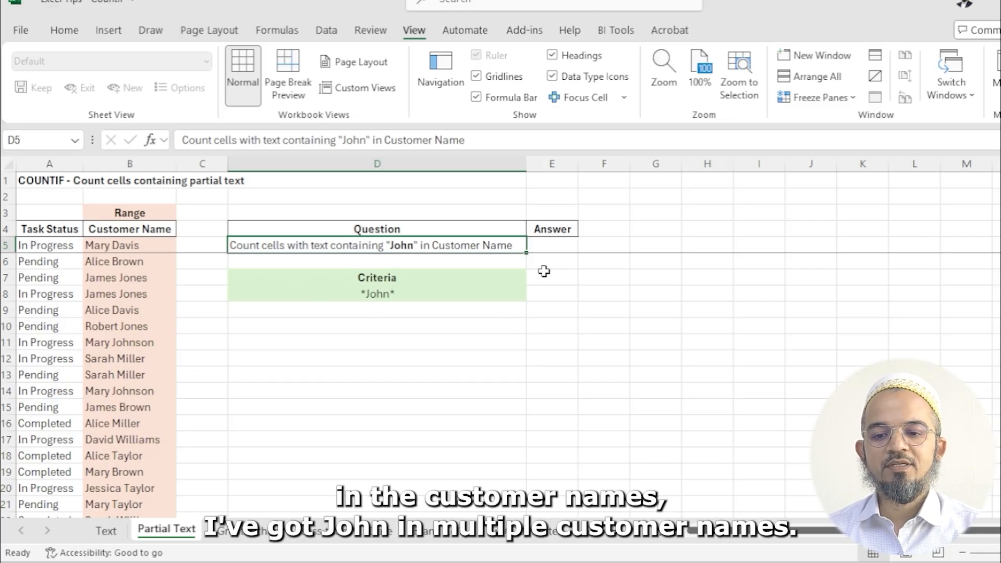
left_click(546, 247)
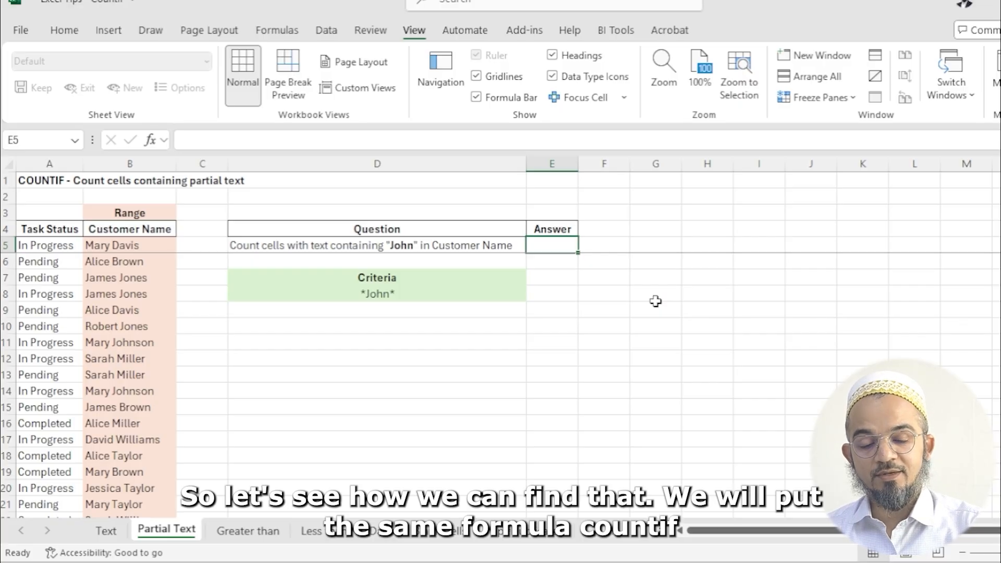
type("=count")
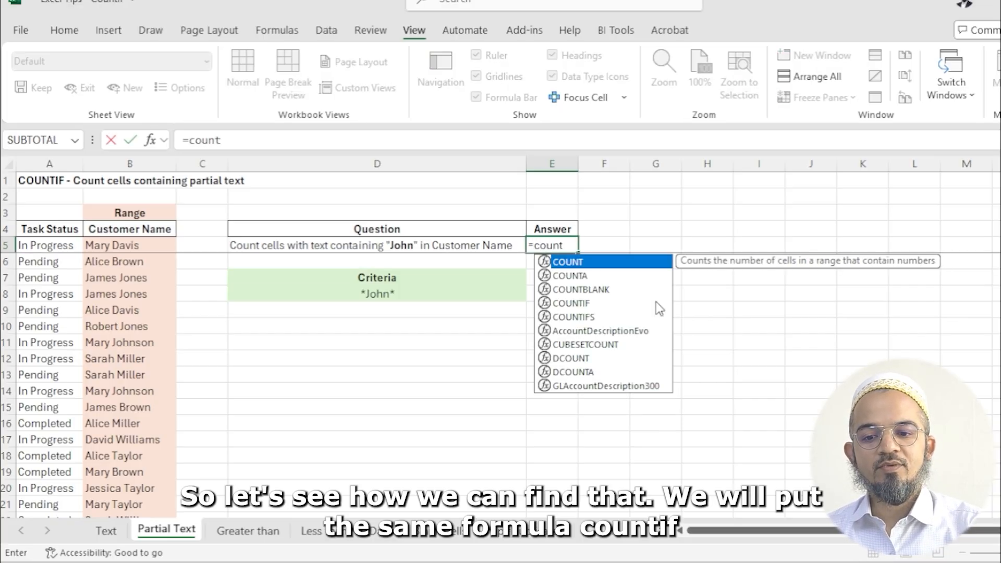
type("if(")
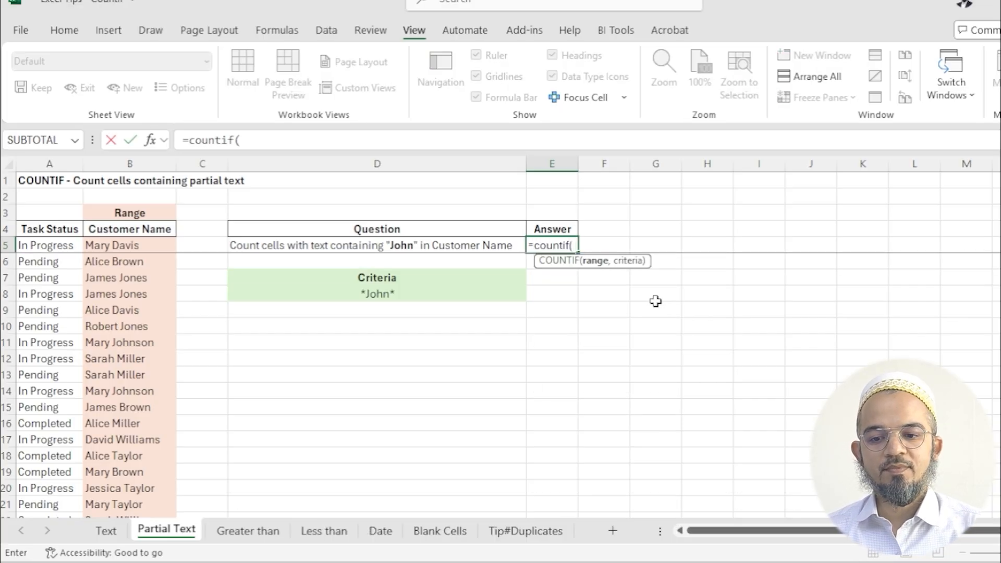
left_click(140, 245)
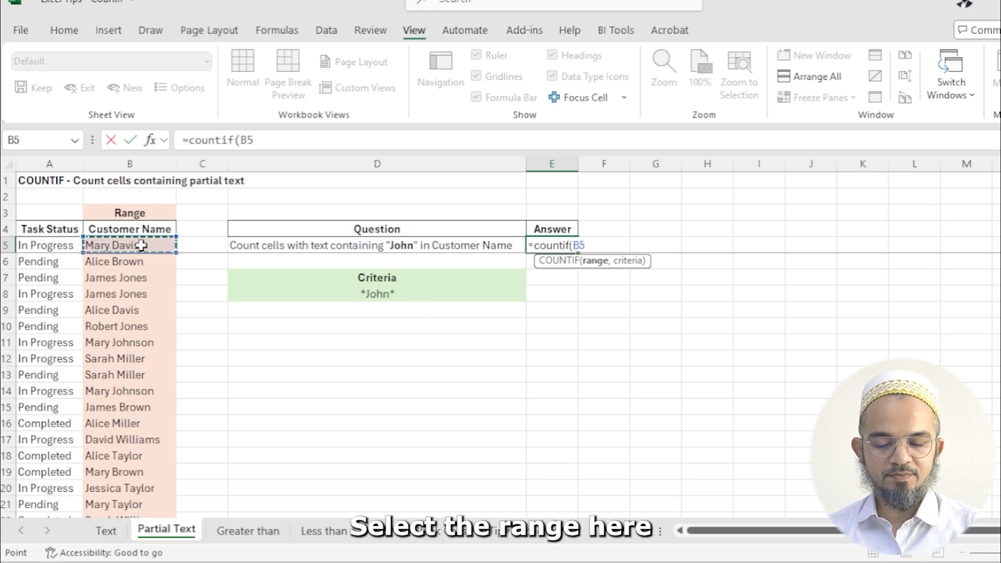
key("ctrl+shift+Down")
type(",")
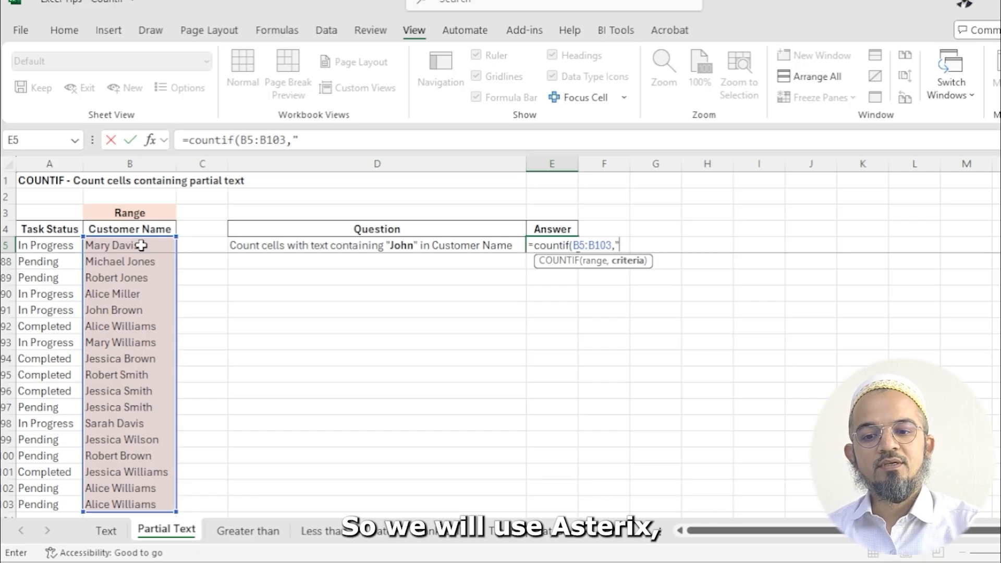
type("john")
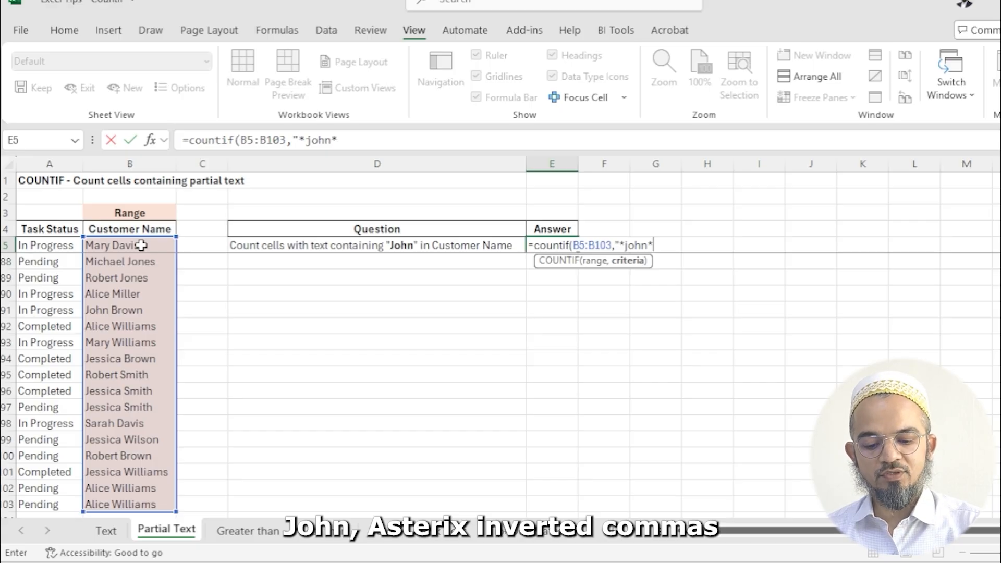
type("*\")")
key("Return")
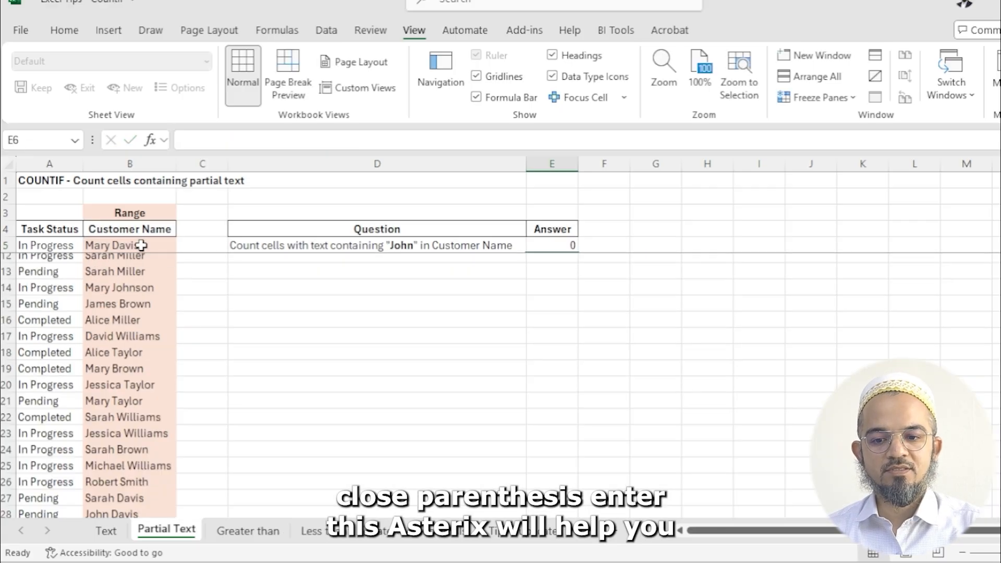
key("Up")
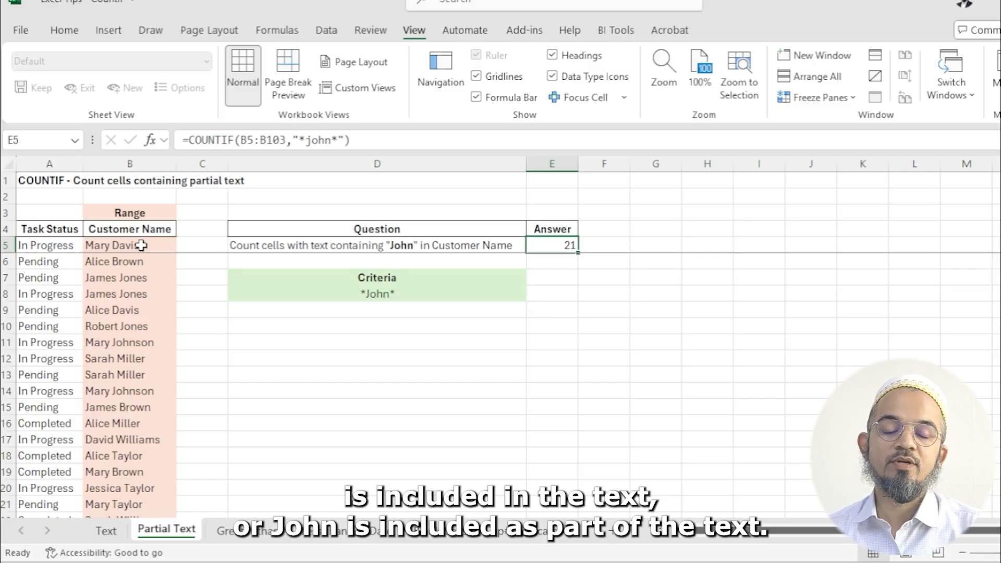
Enter a COUNTIF formula in E8 over the Customer Name range B5:B103, using the wildcard criterion in D8.
key("Down")
key("Down")
key("Down")
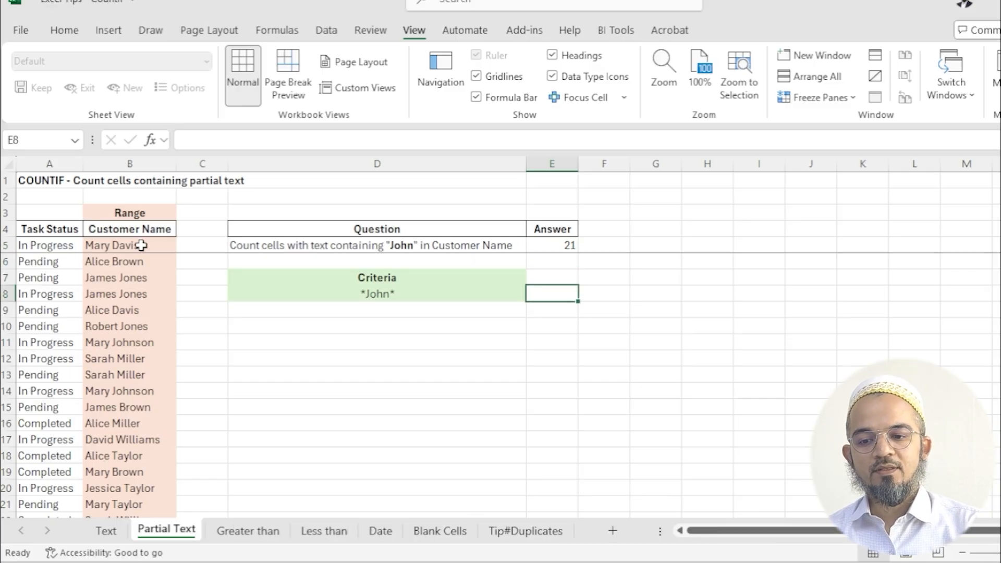
key("Left")
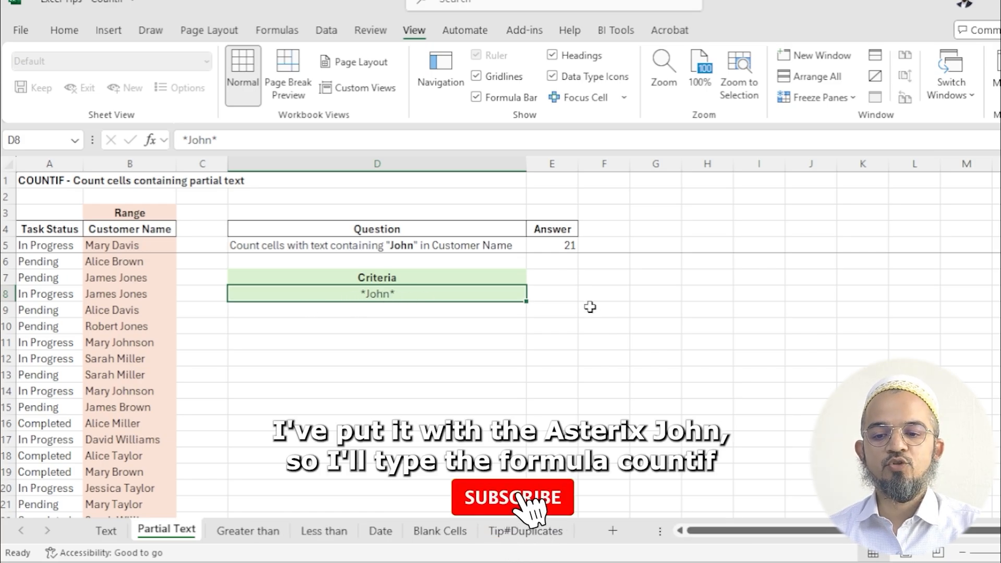
left_click(567, 296)
type("=count")
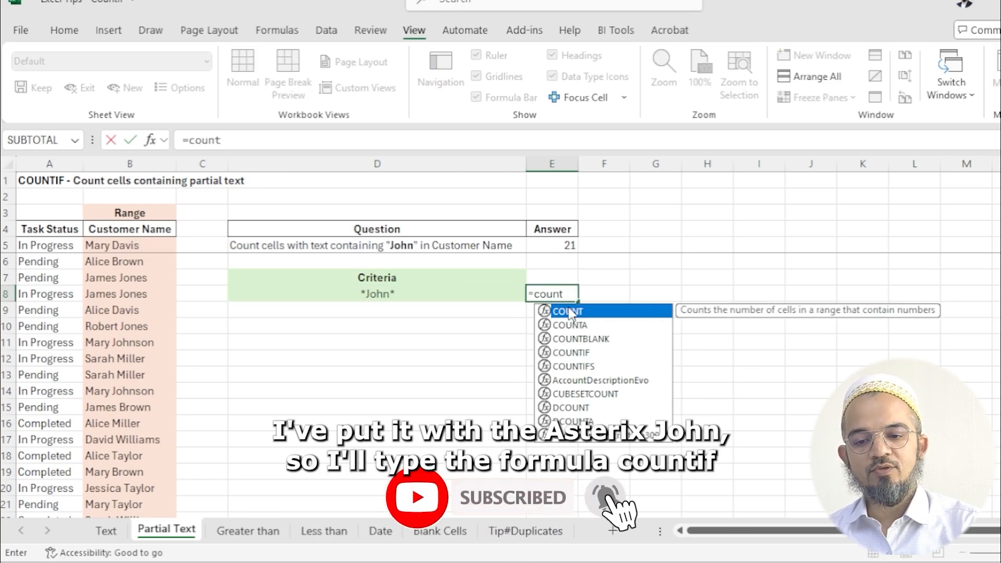
type("if(")
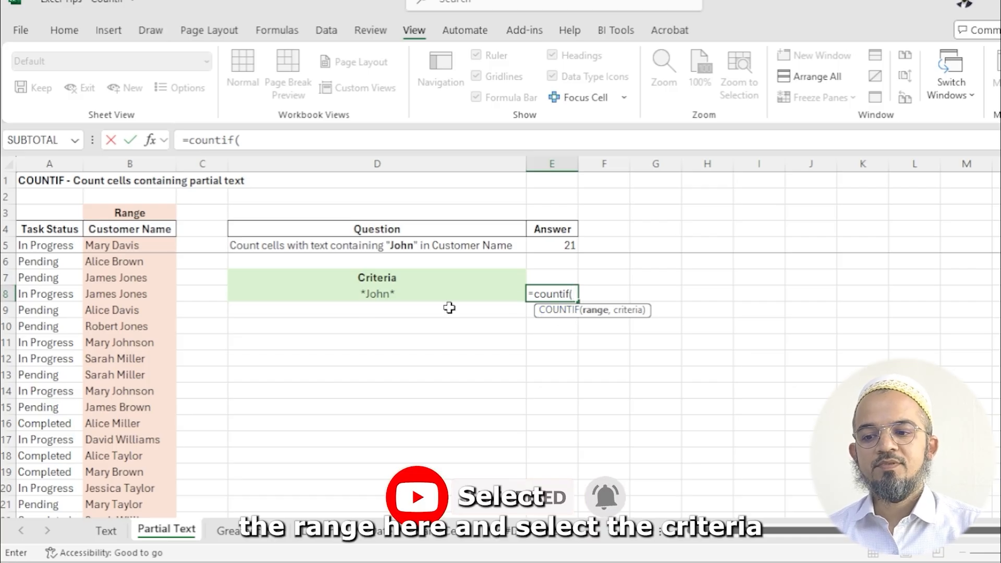
left_click(142, 243)
key("ctrl+shift+Down")
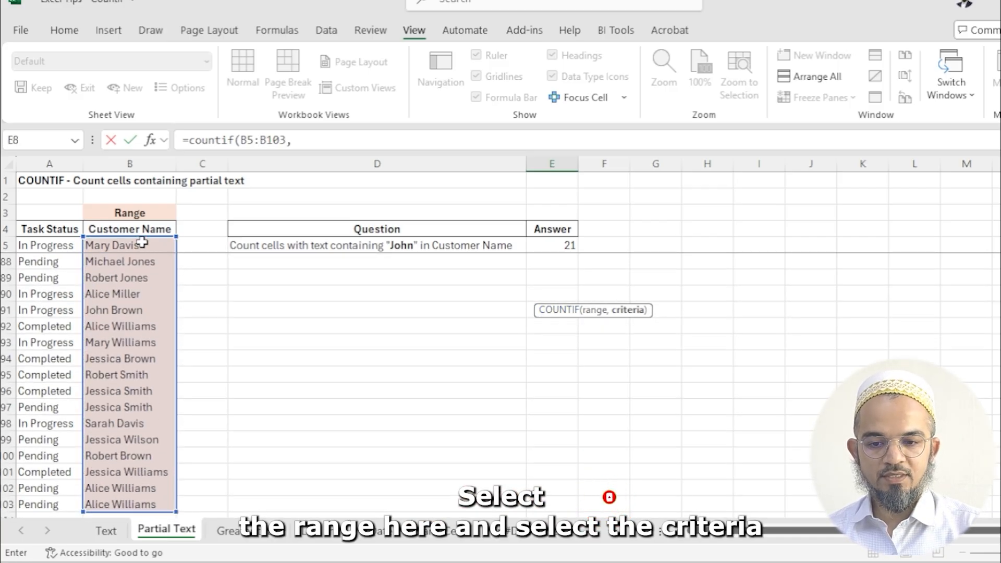
type(",")
key("Left")
scroll(142, 243, "up", 1)
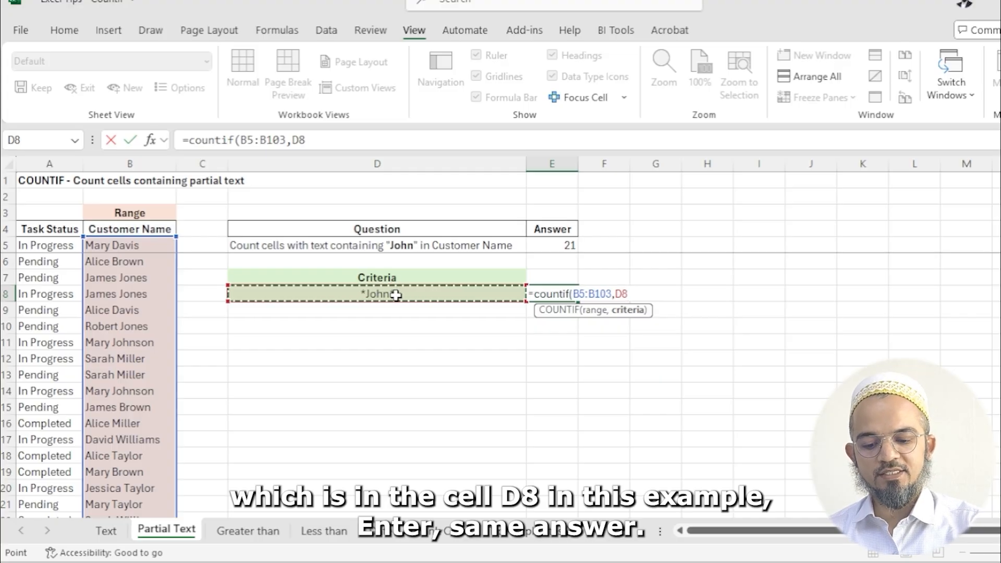
type(")")
key("Return")
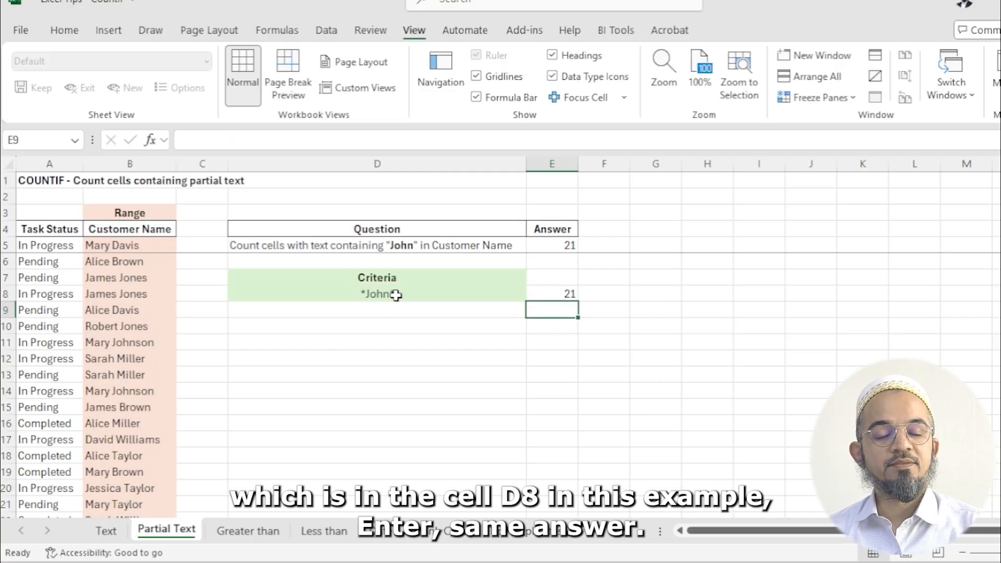
key("Up")
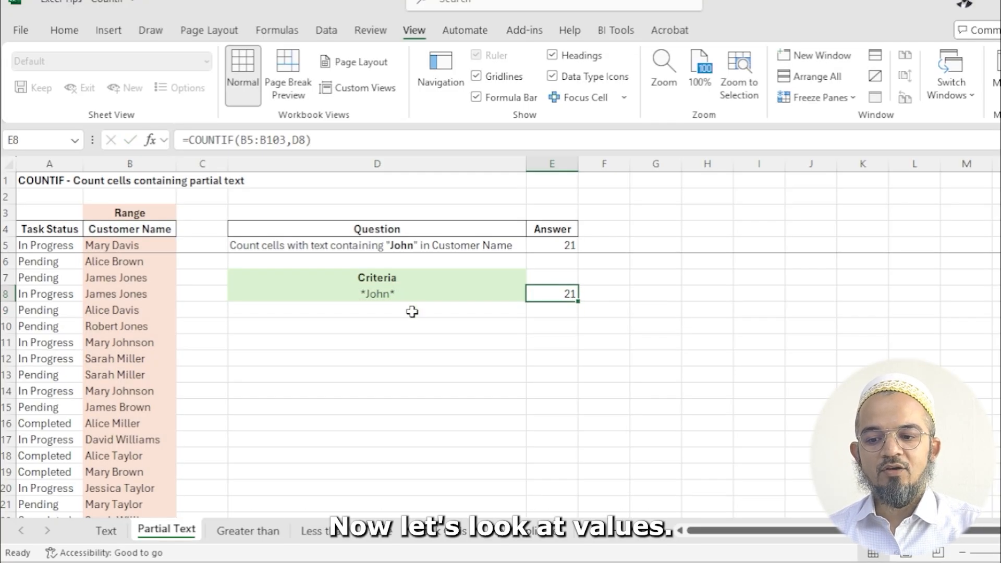
On the Greater than sheet, enter a COUNTIF formula in F5 over the Sales Amount range B5:B103 with the criterion ">1000".
left_click(255, 533)
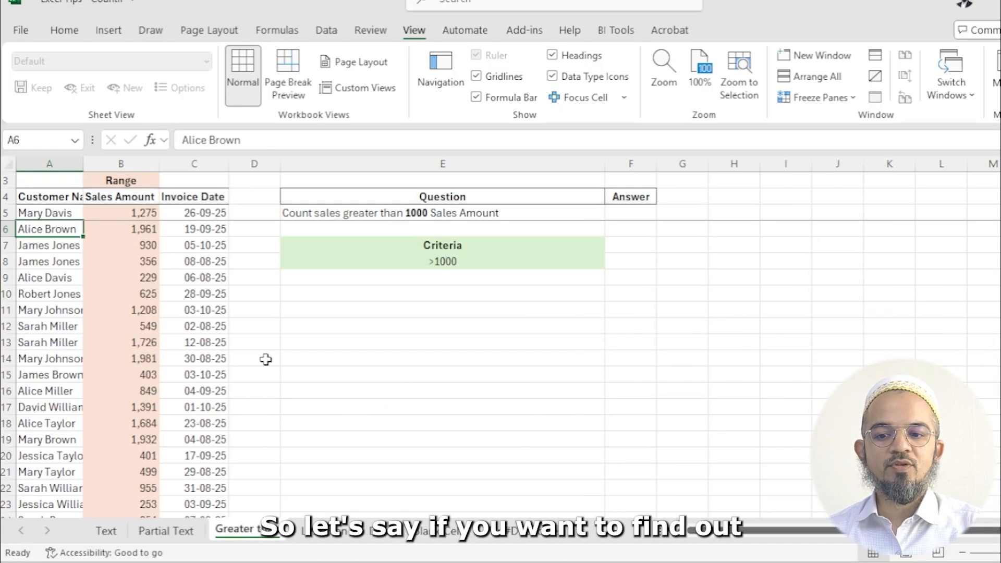
left_click(461, 217)
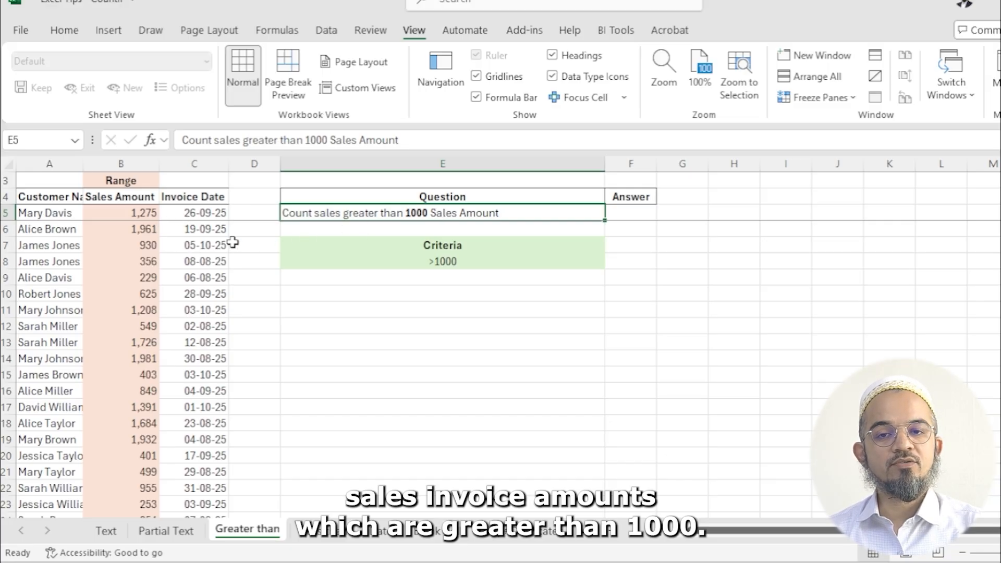
left_click(629, 212)
type("=")
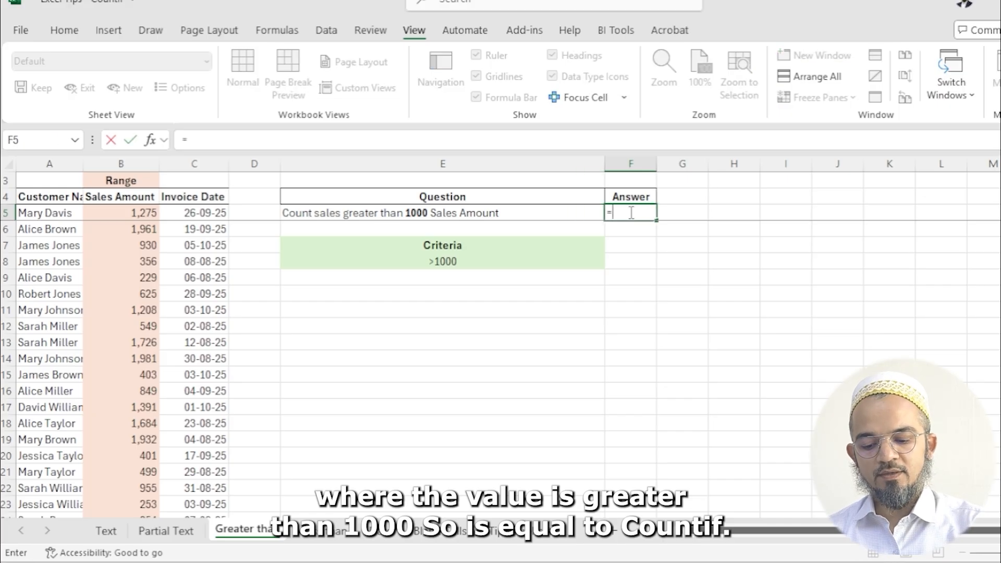
type("countif(")
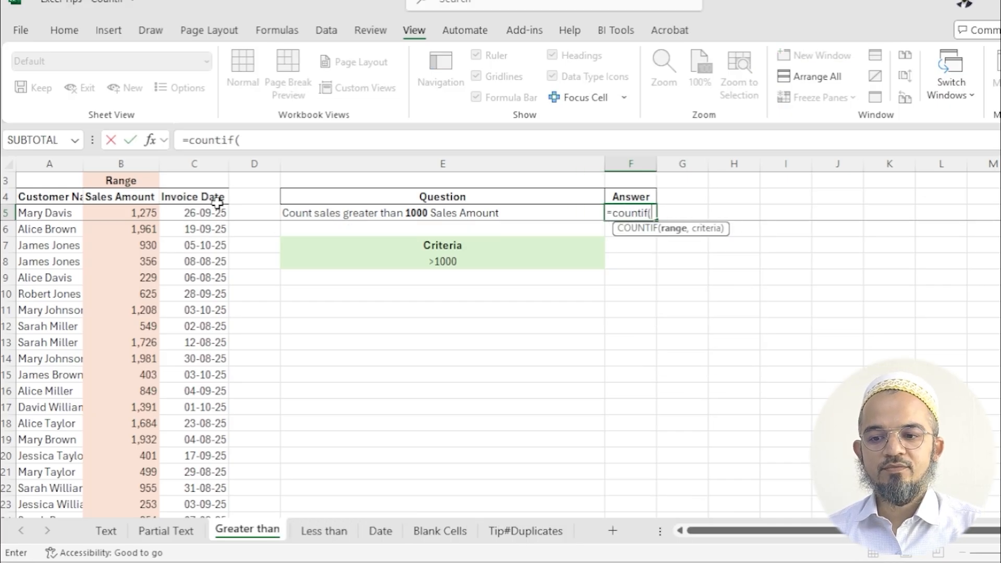
left_click(154, 215)
key("ctrl+shift+Down")
type(",")
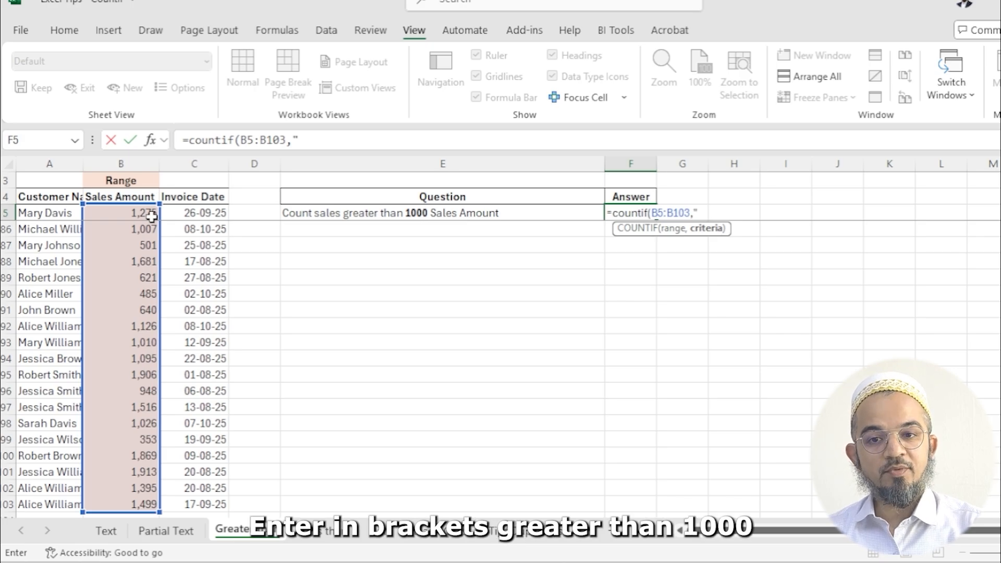
type("\">")
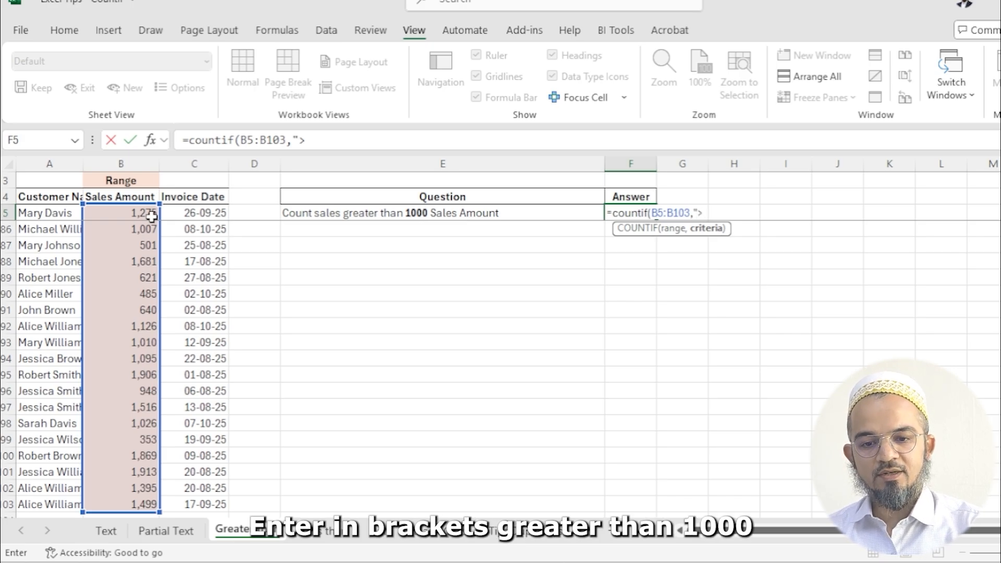
type("1000")
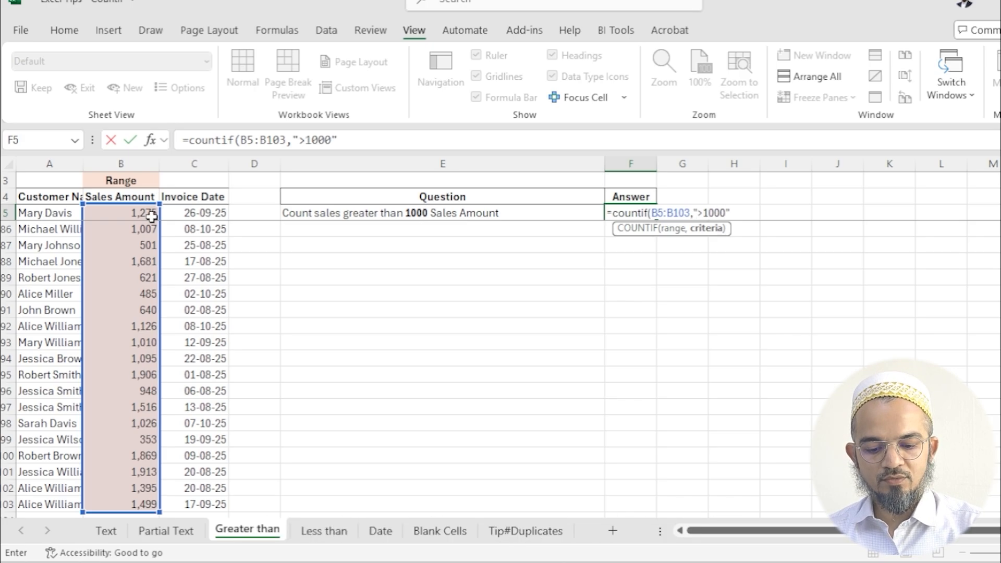
type("\")")
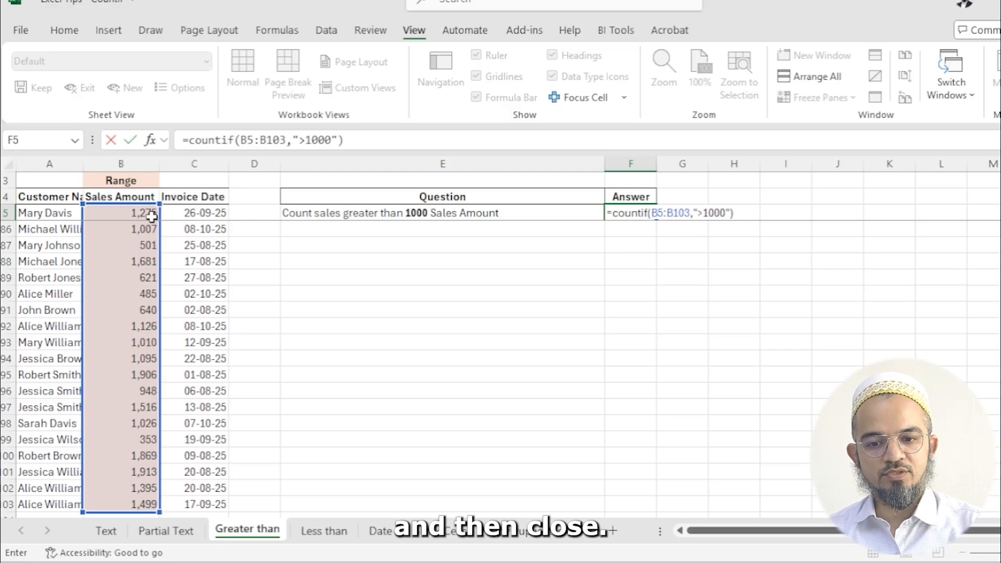
key("ctrl+Return")
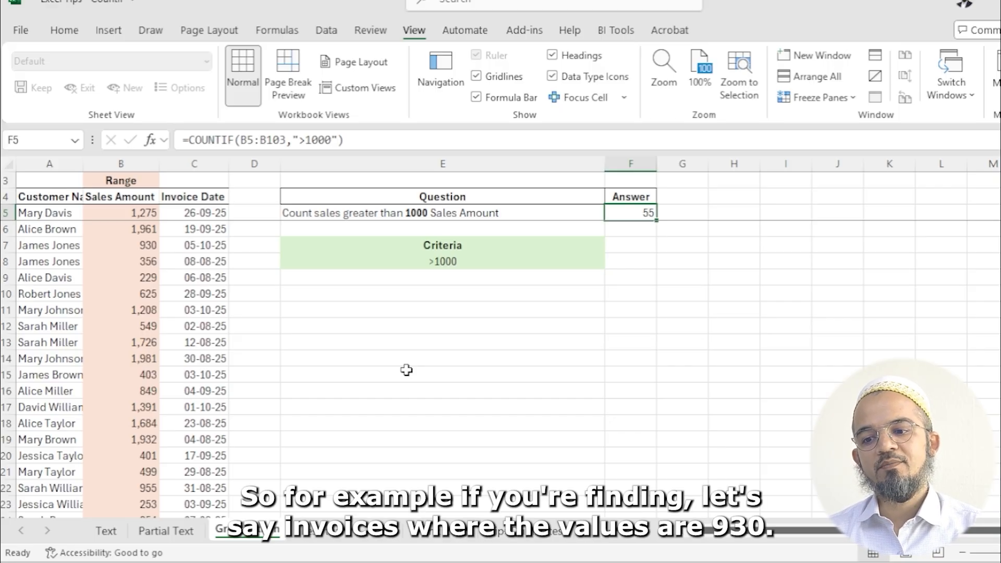
Enter a COUNTIF formula in F8 over the Sales Amount range B5:B103, taking the greater-than criterion from cell E8.
left_click(143, 243)
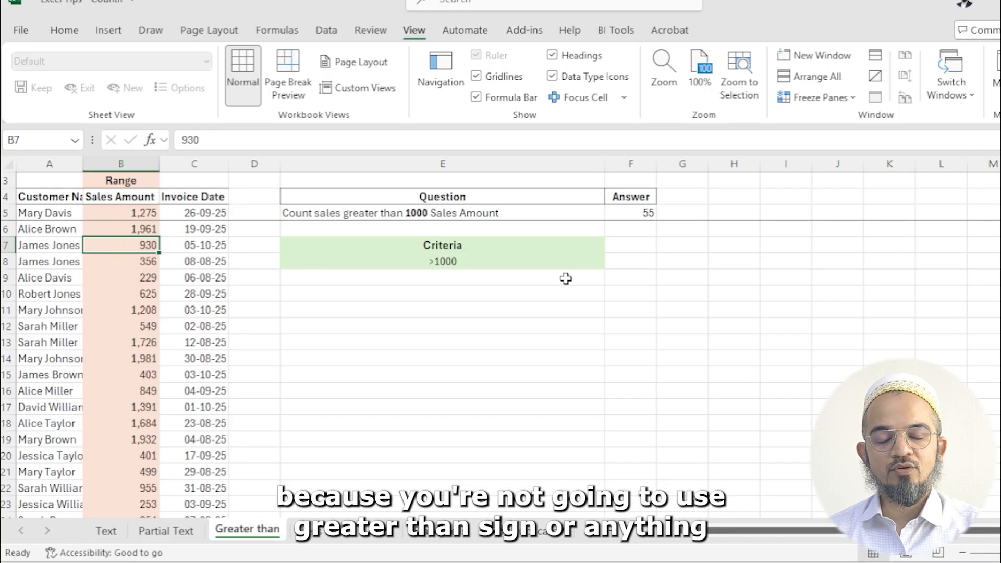
left_click(628, 260)
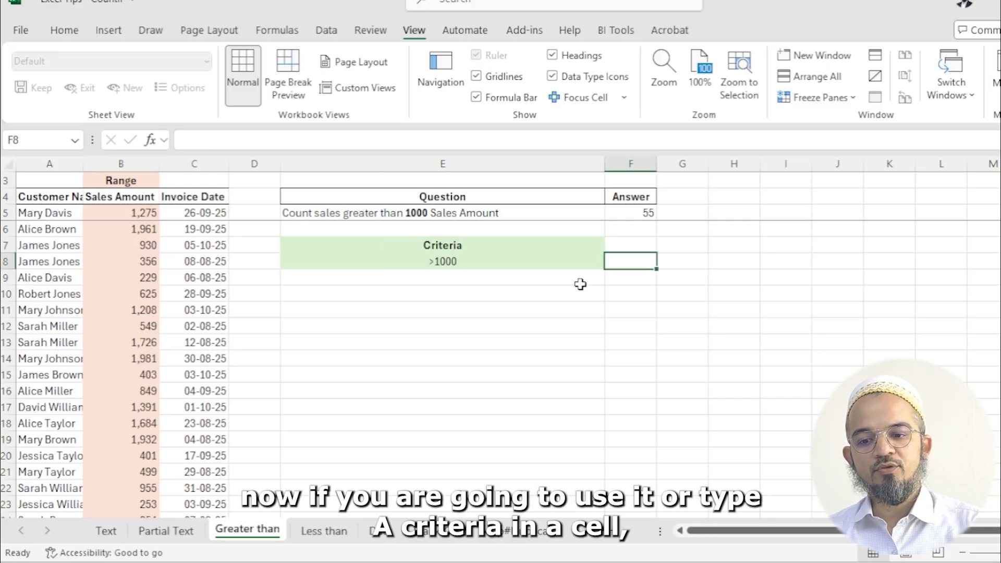
left_click(508, 263)
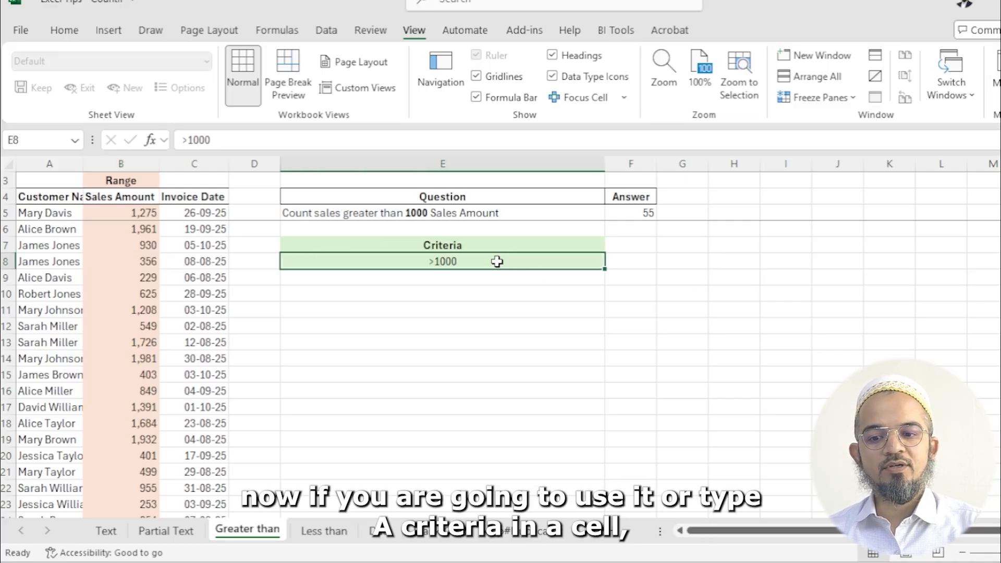
left_click(635, 264)
type("=countif(")
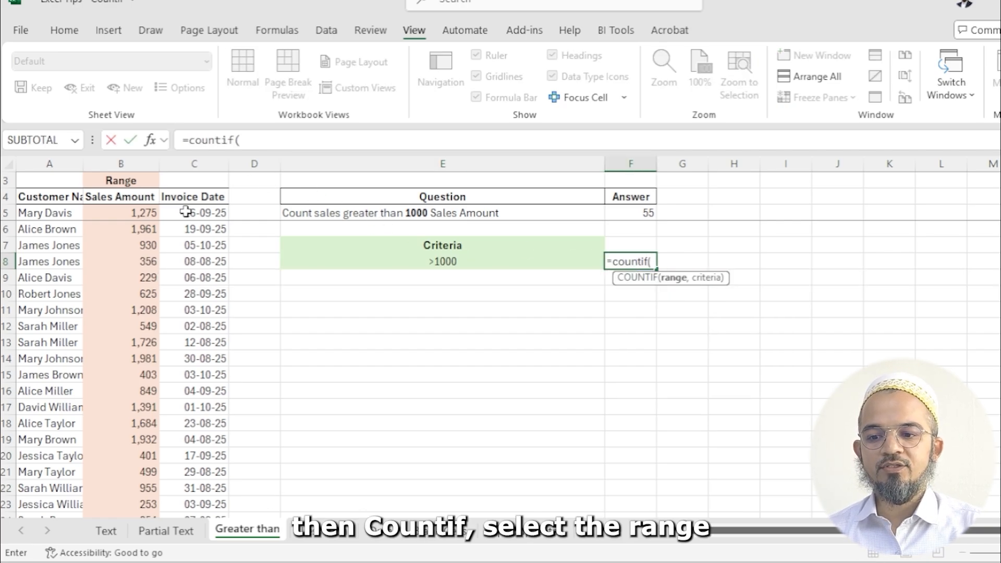
left_click(130, 211)
key("ctrl+shift+Down")
type(",")
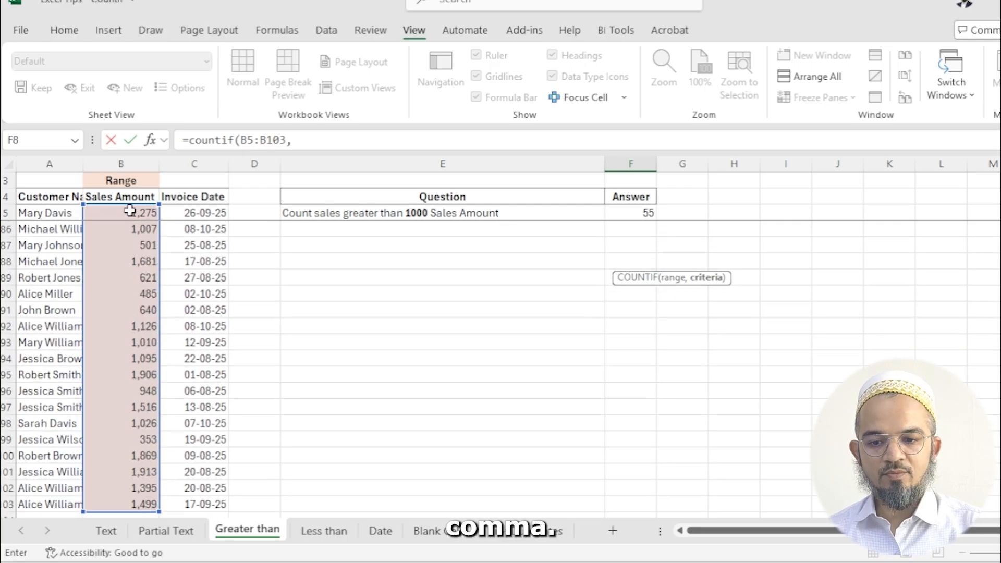
key("Left")
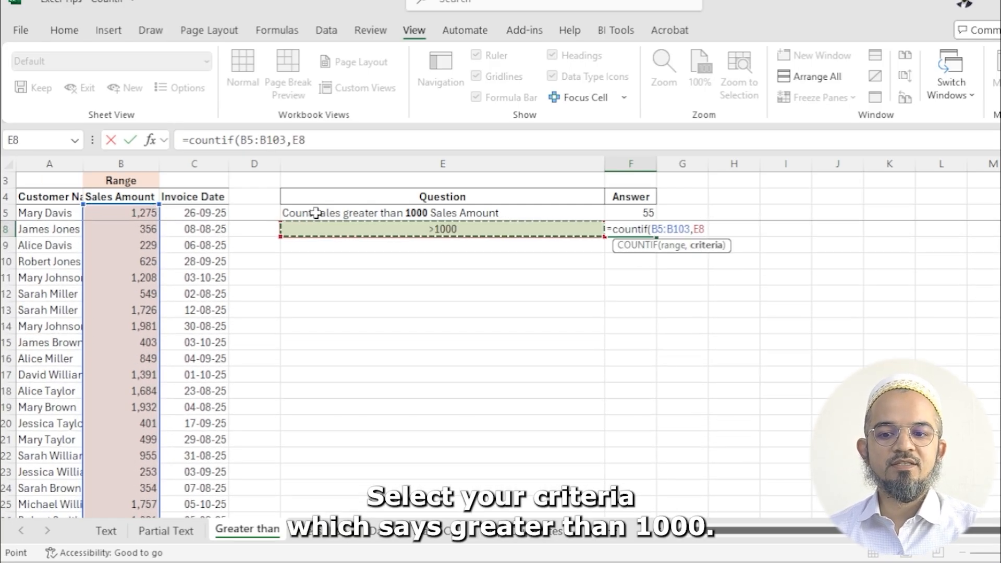
type(")")
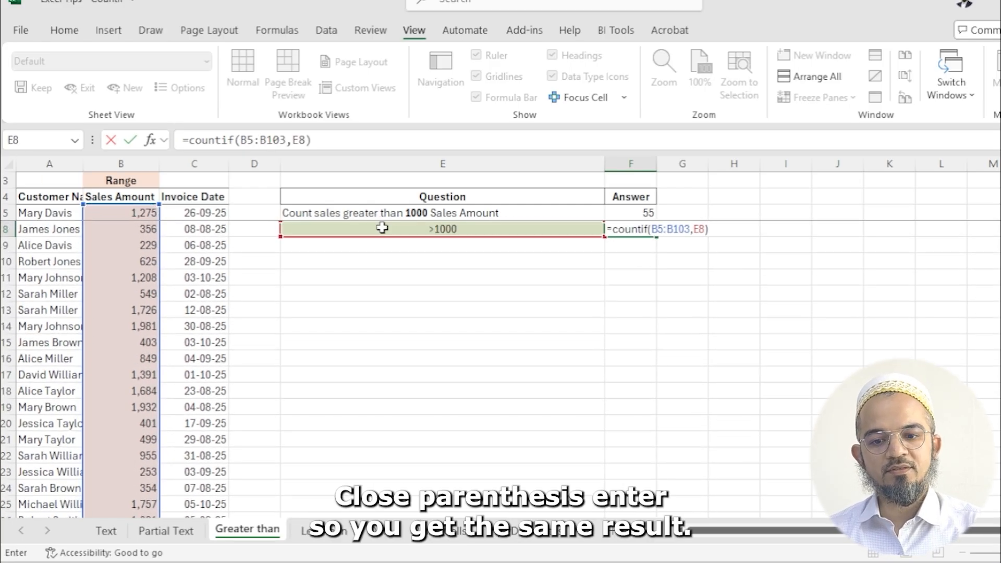
key("Return")
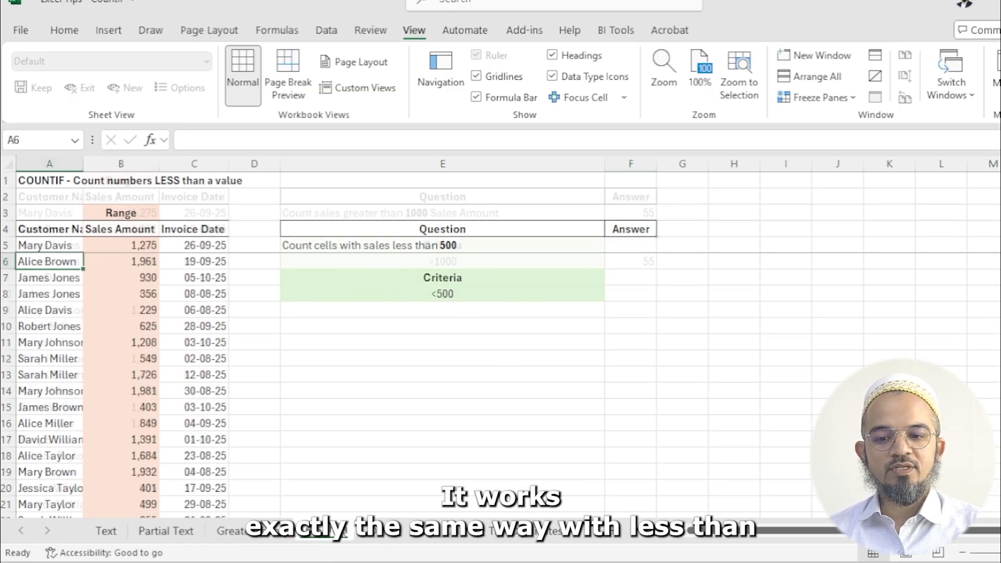
On the Less than sheet, enter a COUNTIF formula in F5 over the Sales Amount range B5:B103 with the criterion "<500".
left_click(630, 247)
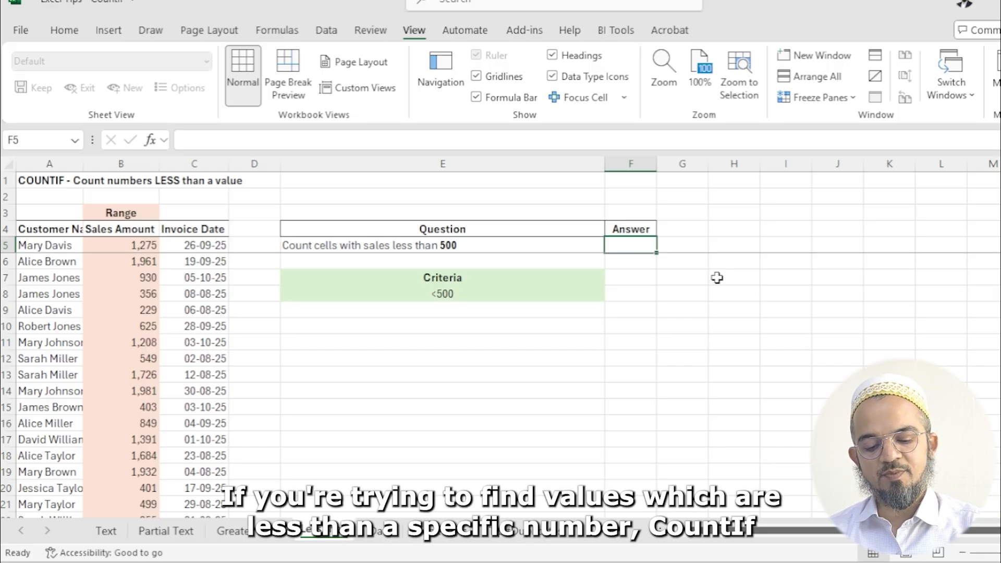
type("=countif(")
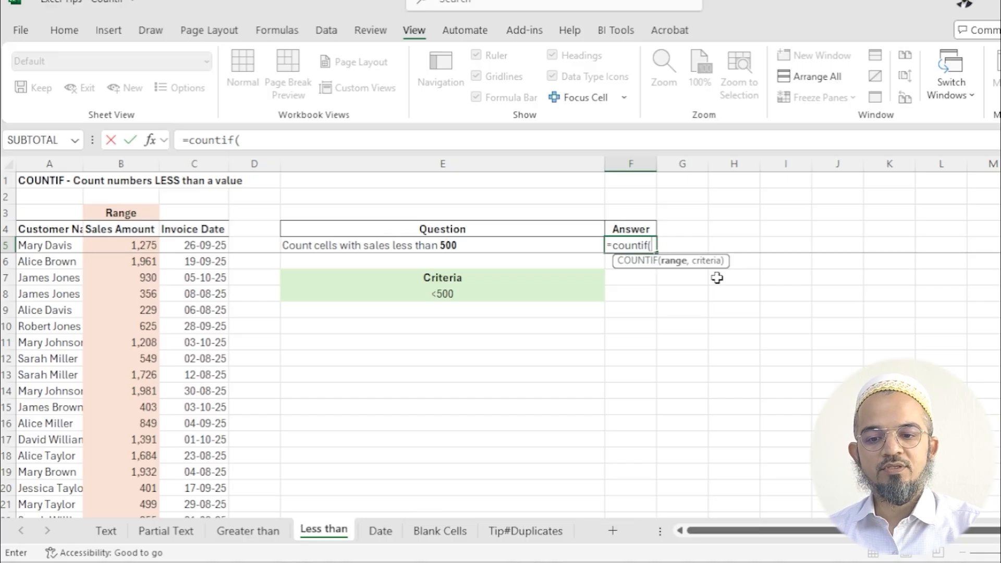
left_click(104, 248)
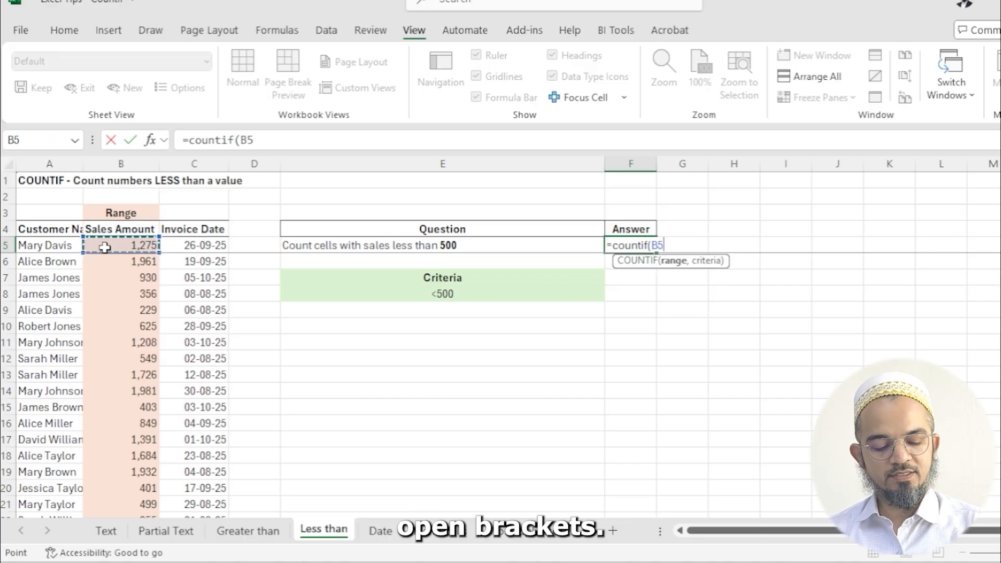
key("ctrl+shift+Down")
type(",")
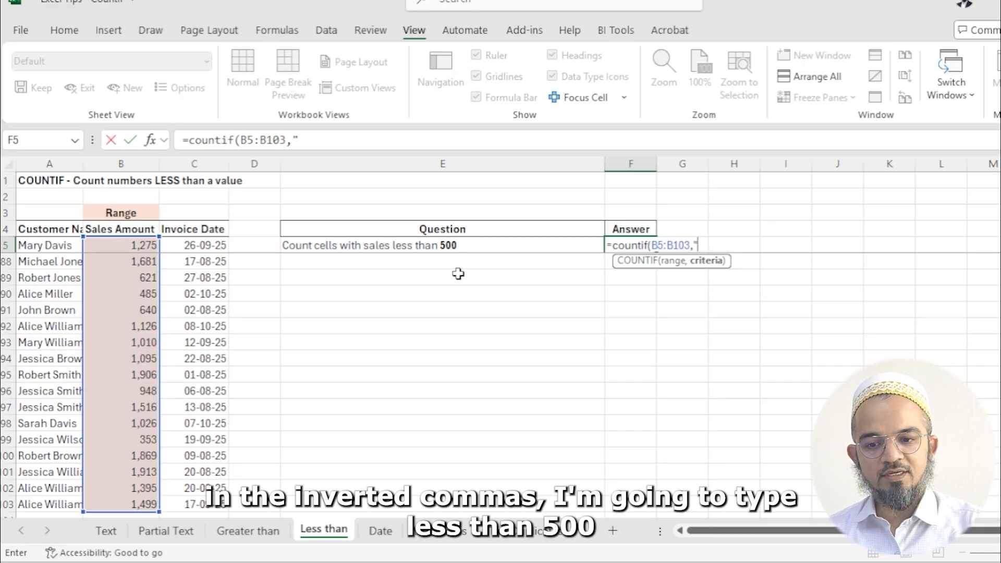
type("\"<500")
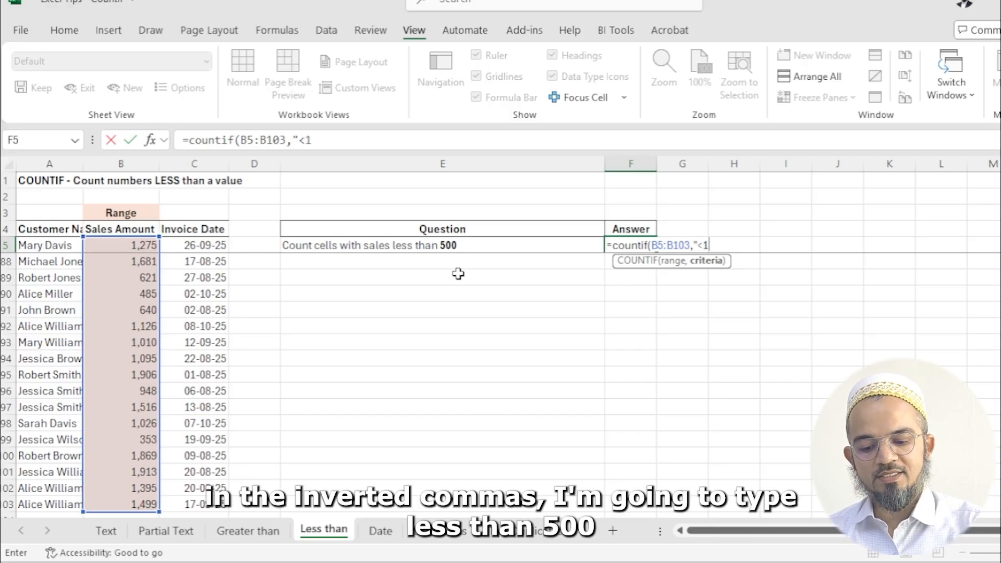
type("\"")
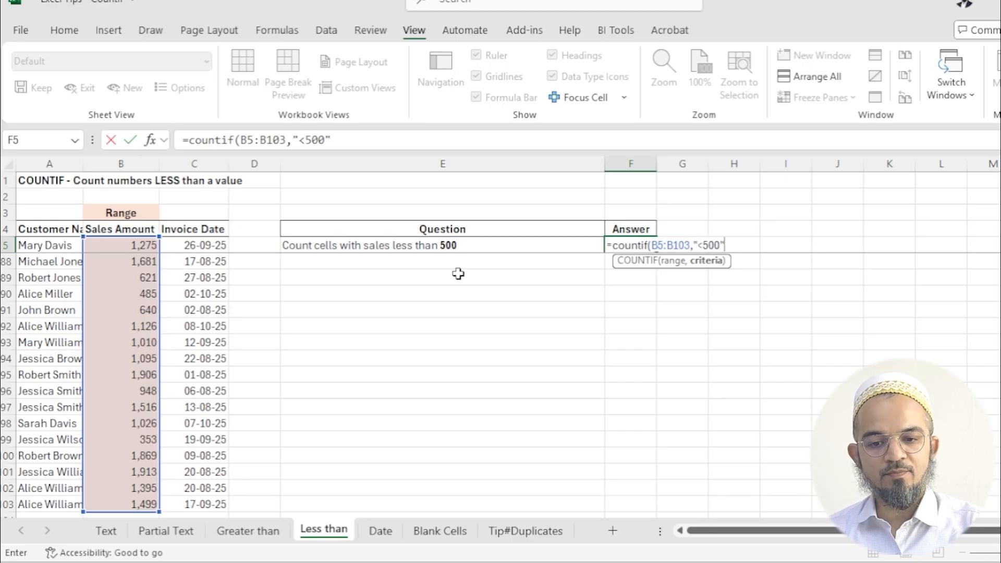
type(")")
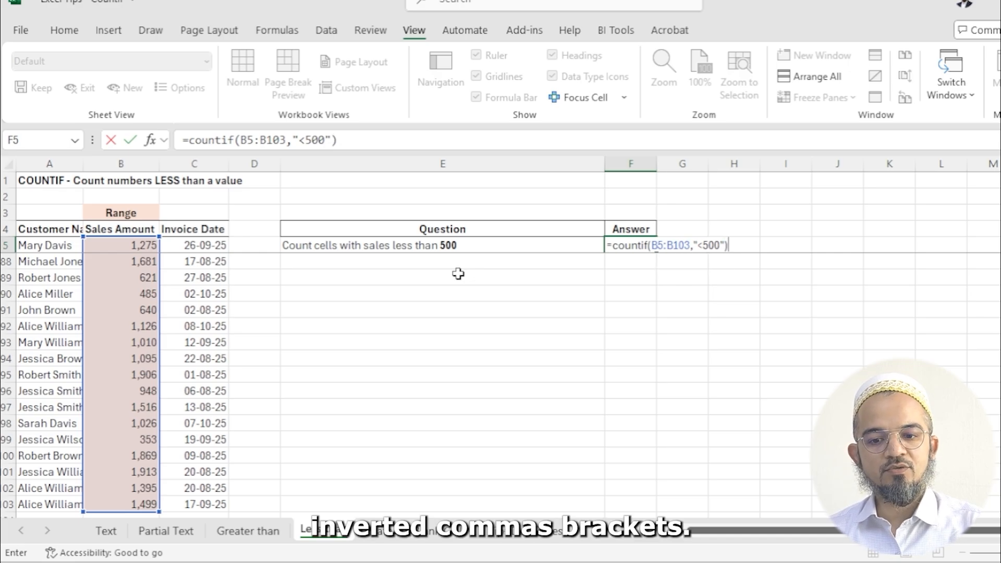
key("Return")
Enter a COUNTIF formula in F8 over B5:B103 using the less-than criterion in cell E8, and check the finished formula.
key("Down")
key("Down")
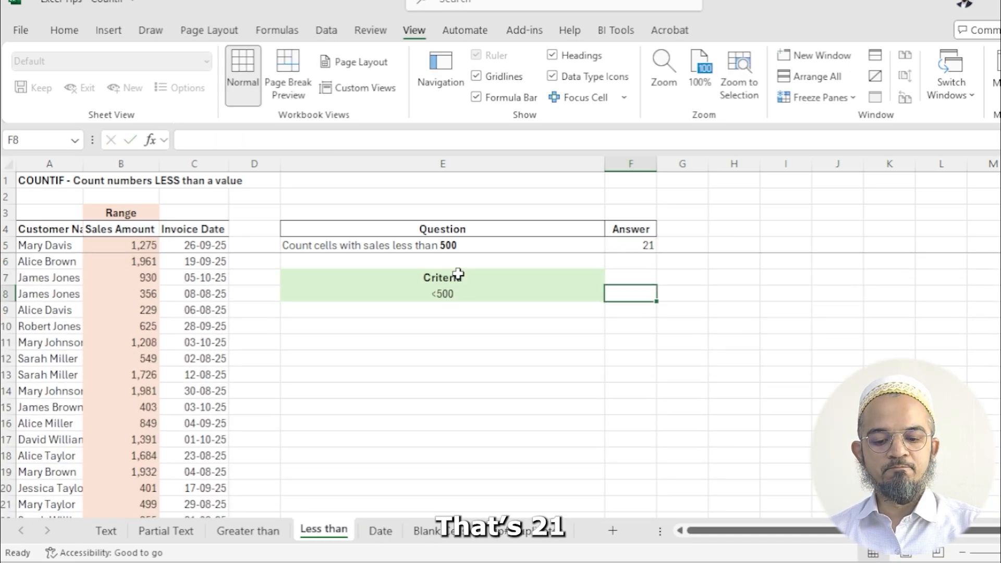
type("=countif(")
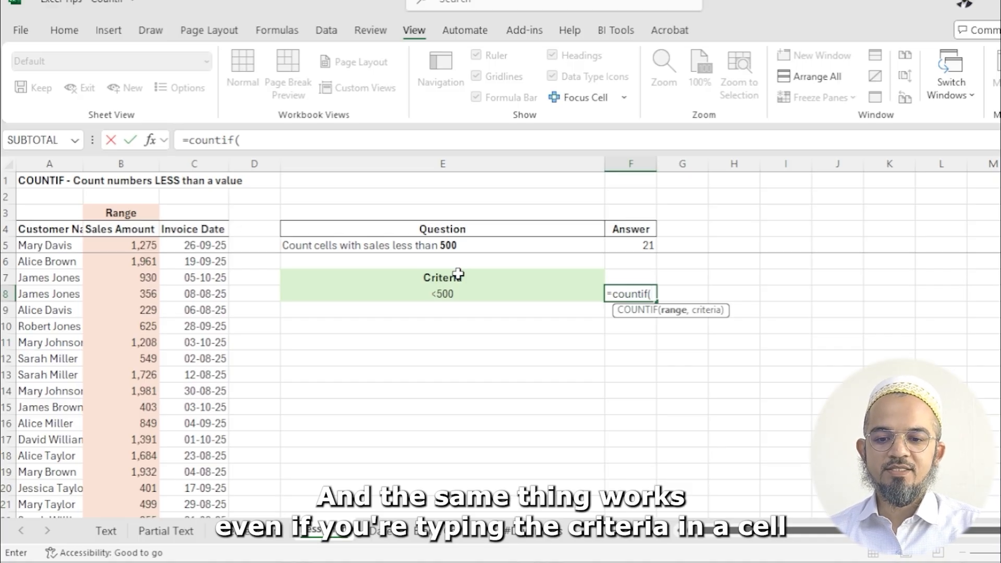
left_click(101, 244)
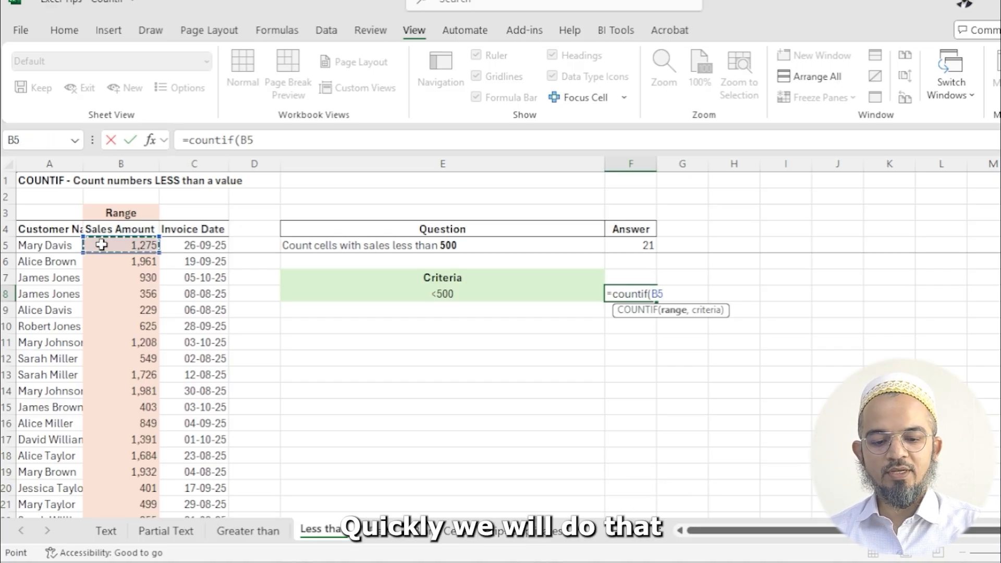
key("ctrl+shift+Down")
type(",")
key("Left")
key("ctrl+Return")
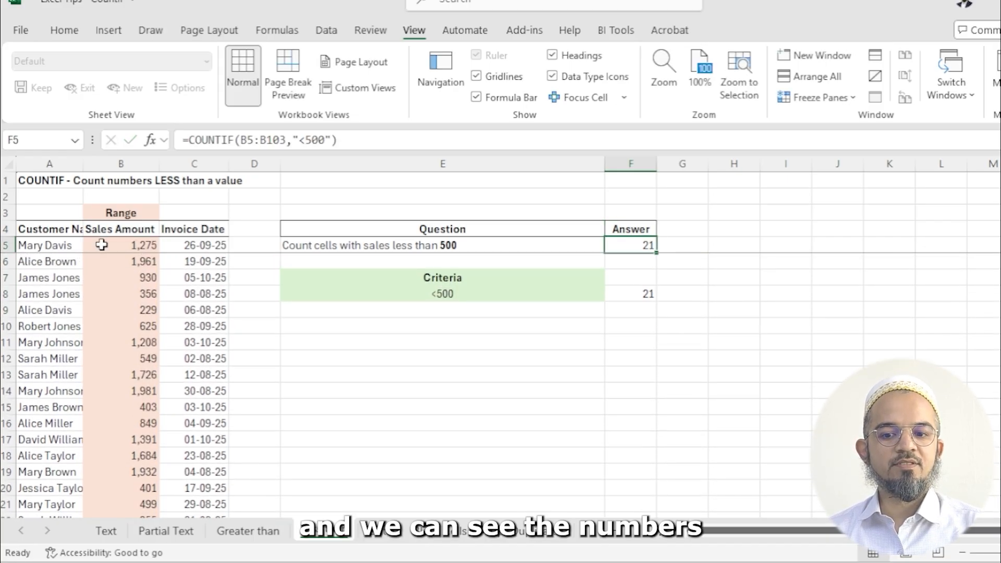
key("Down")
key("Down")
key("Down")
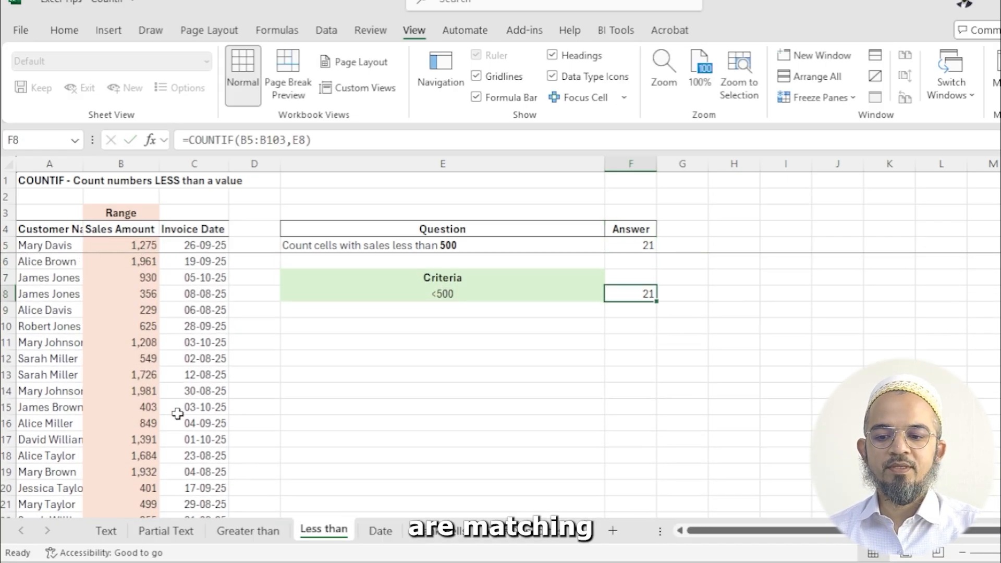
On the Date sheet, enter a COUNTIF formula in F5 over the Invoice Date range C5:C27 with the criterion "01-08-25".
left_click(377, 533)
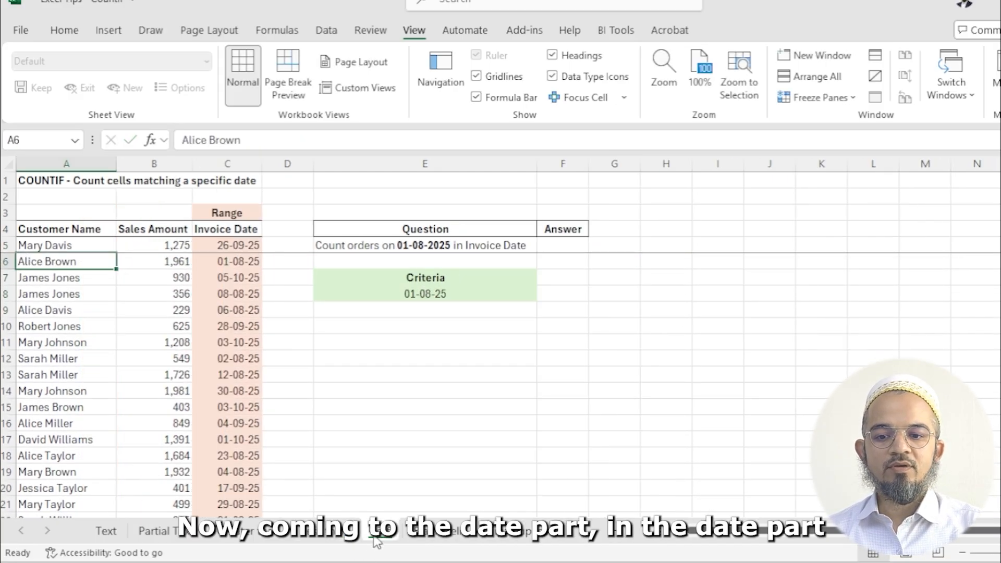
left_click(442, 245)
left_click(552, 248)
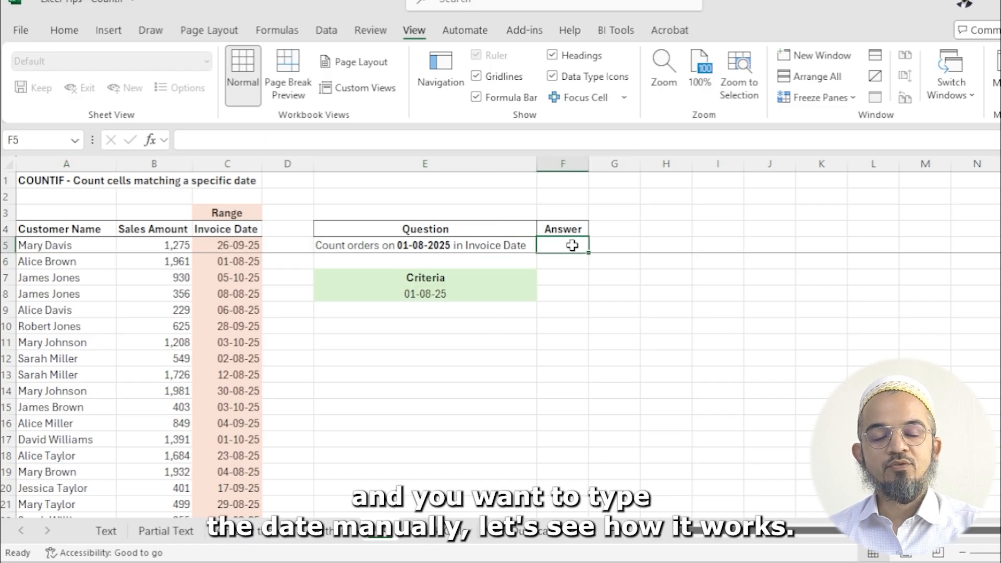
type("=countif(")
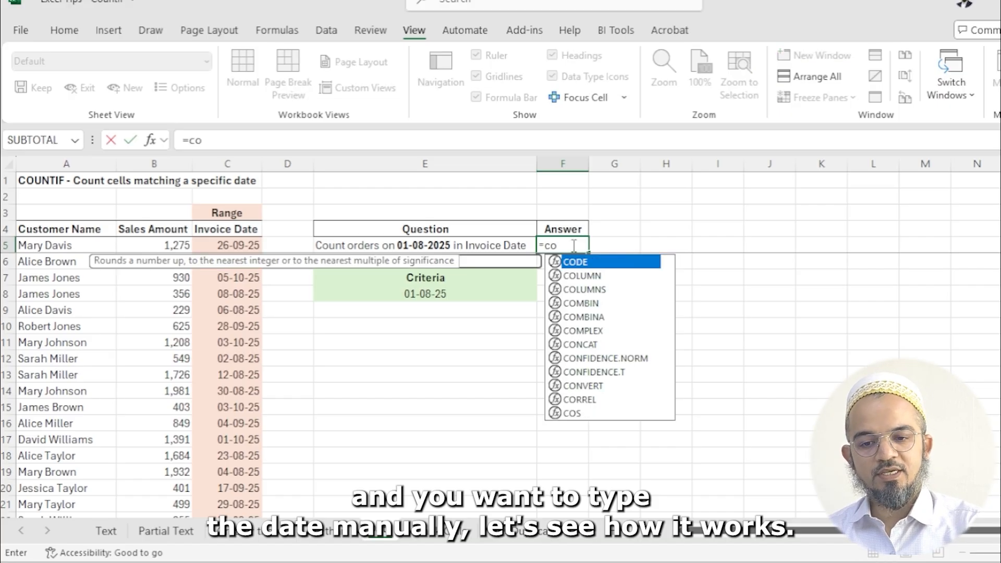
key("Left")
key("Left")
key("Left")
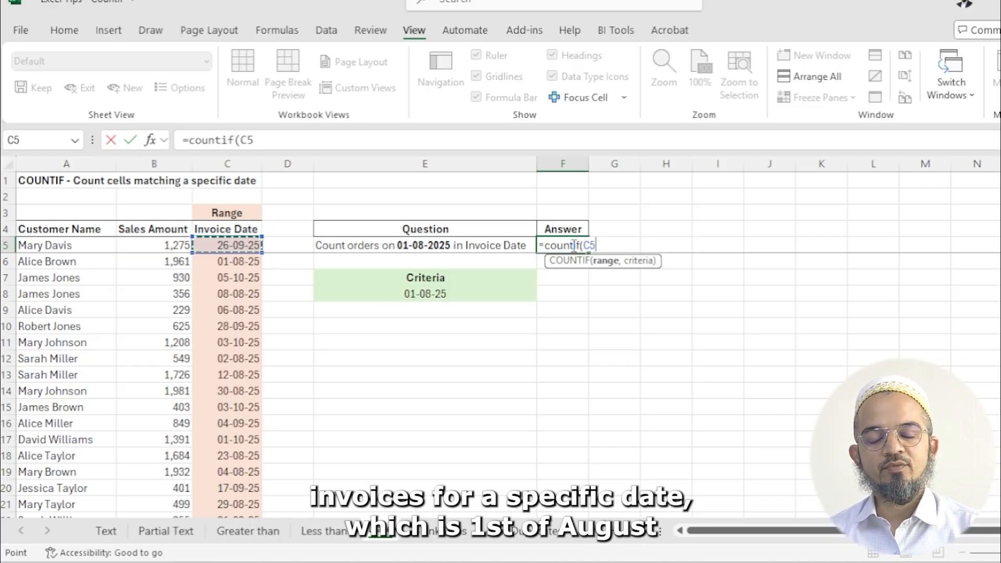
key("ctrl+shift+Down")
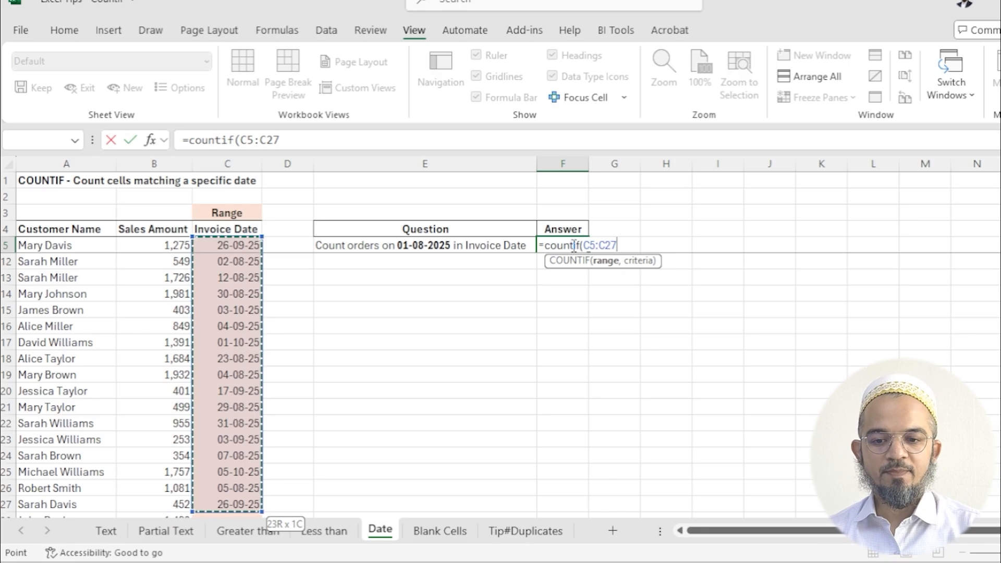
type(",")
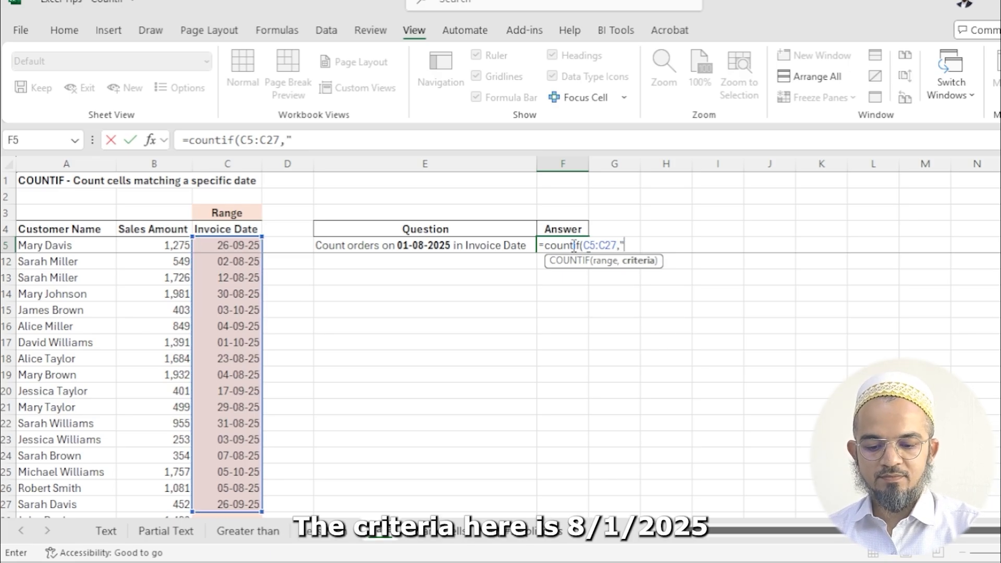
type("\"01-08-25\"")
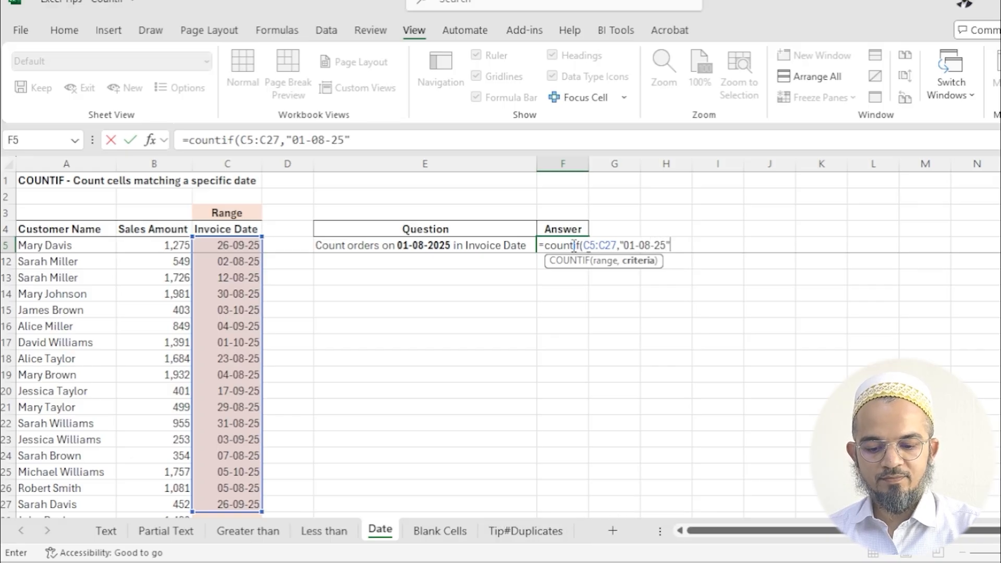
type(")")
key("Return")
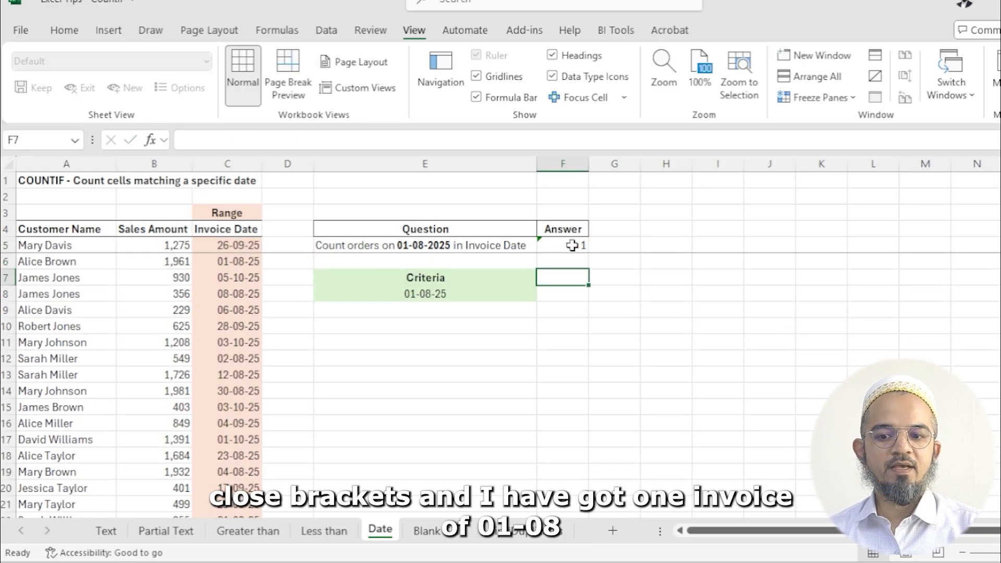
Enter a COUNTIF formula in F8 over C5:C27 using the date criterion in cell E8, and check F5's formula.
key("Down")
key("Up")
key("Down")
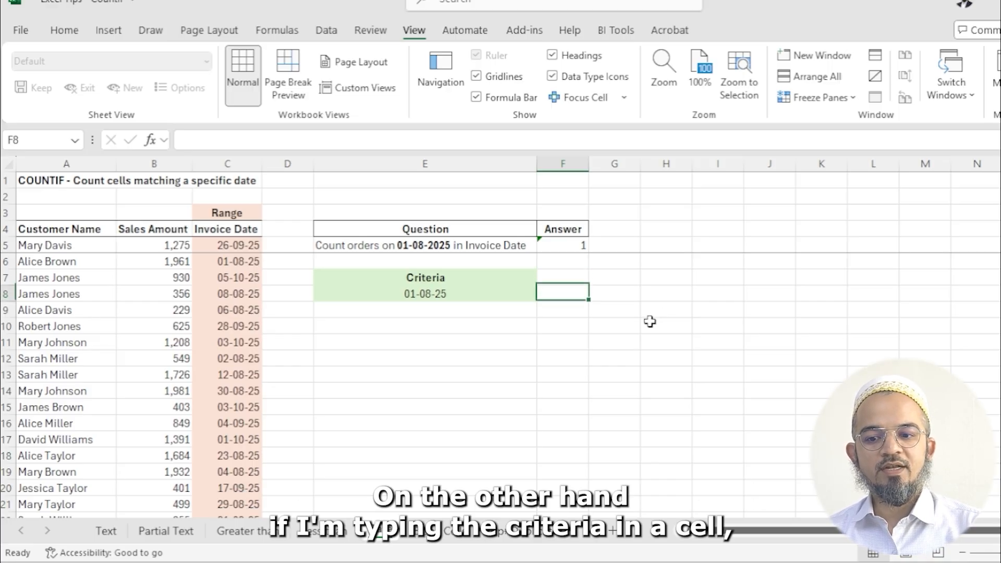
type("=")
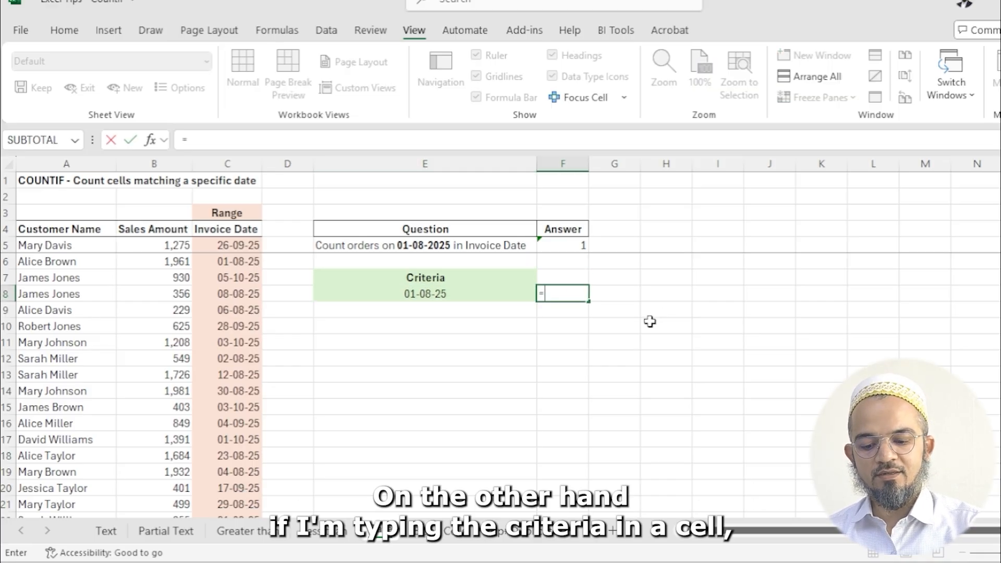
type("countif(")
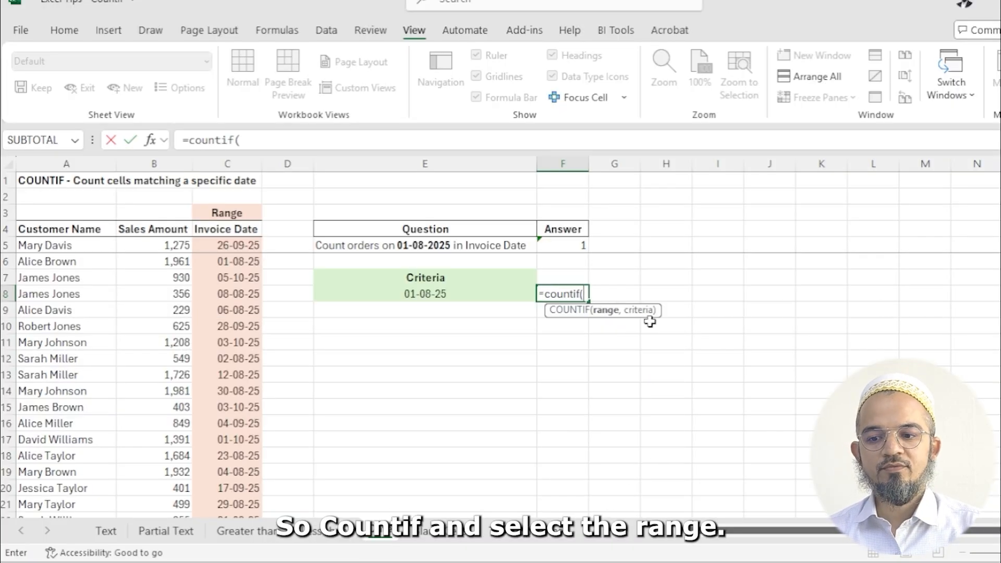
left_click(208, 245)
key("ctrl+shift+Down")
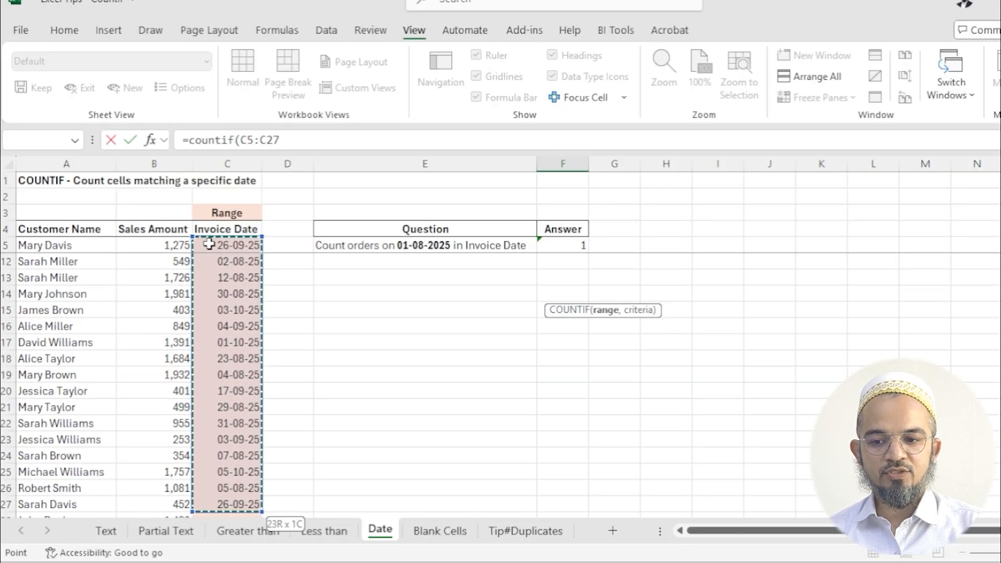
type(",")
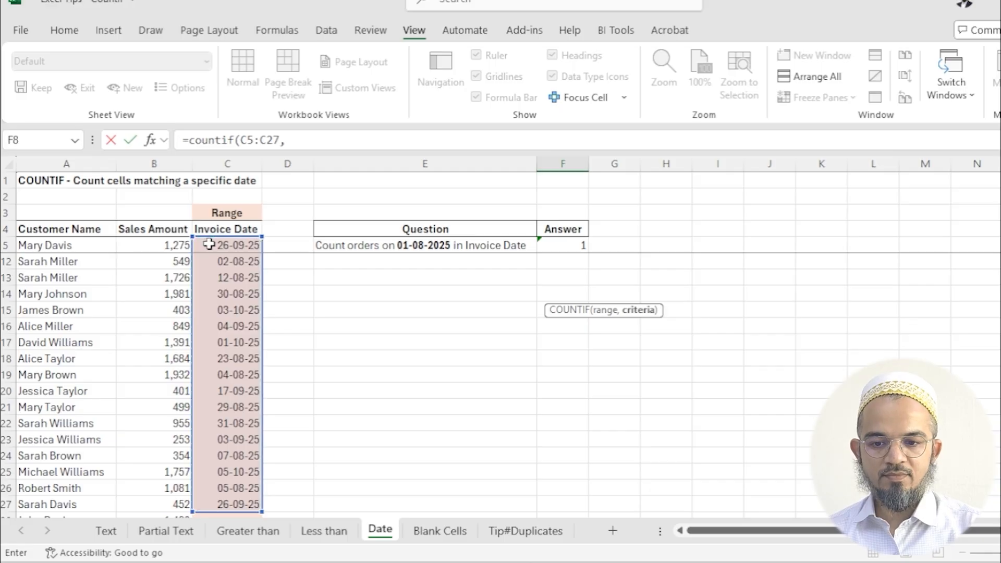
key("Left")
key("Return")
key("Up")
key("Up")
key("Up")
key("Up")
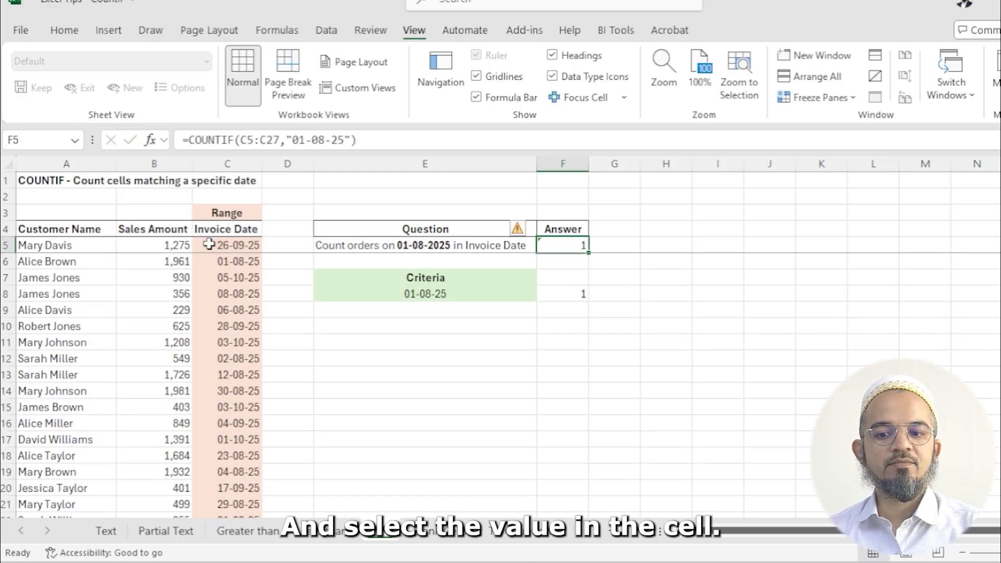
Try the criteria date 05-08-25 in E8, check the cell-based COUNTIF in F8, and undo the date change.
key("Down")
key("Down")
key("Down")
key("Left")
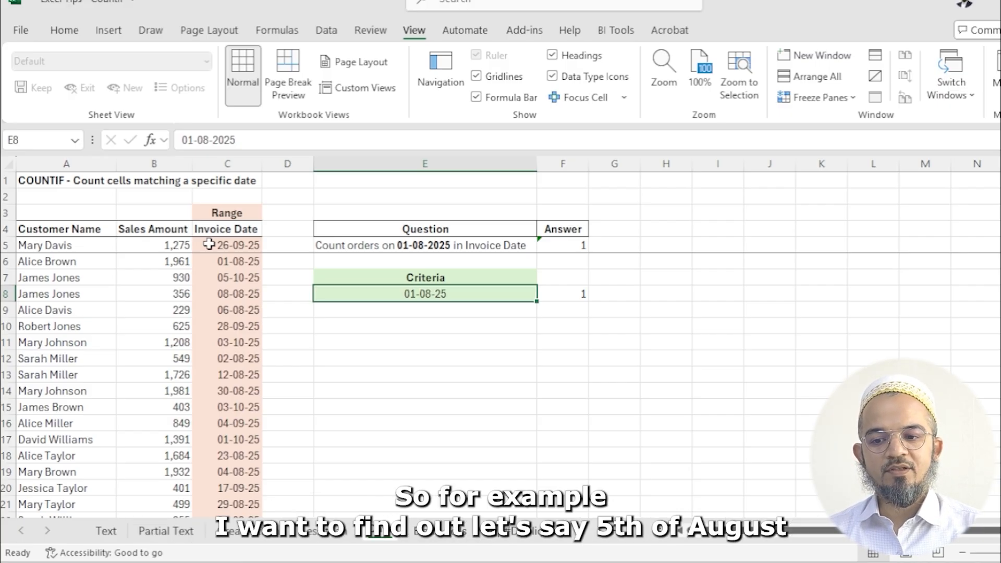
left_click(247, 292)
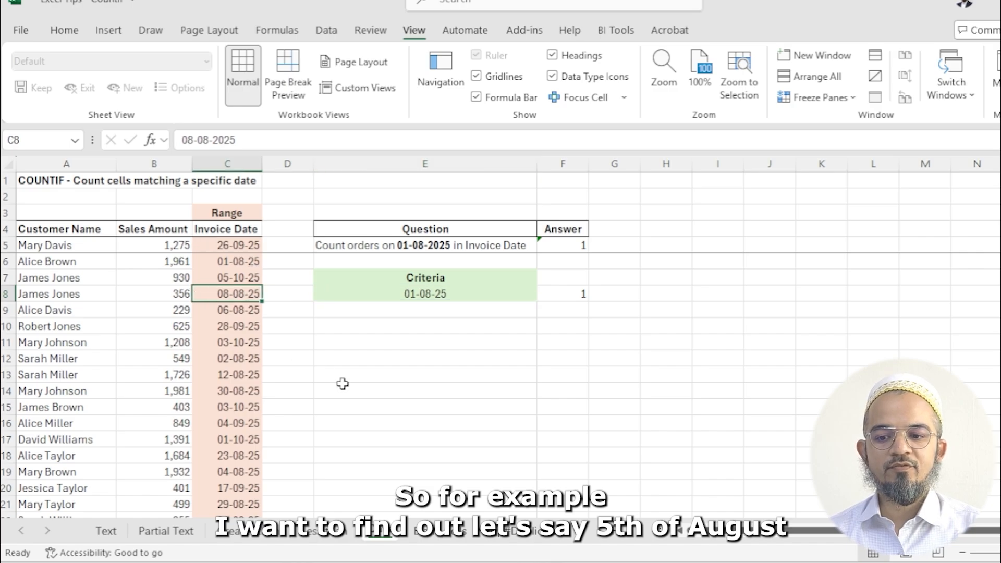
left_click(409, 298)
left_click(188, 141)
key("BackSpace")
type("5")
key("Return")
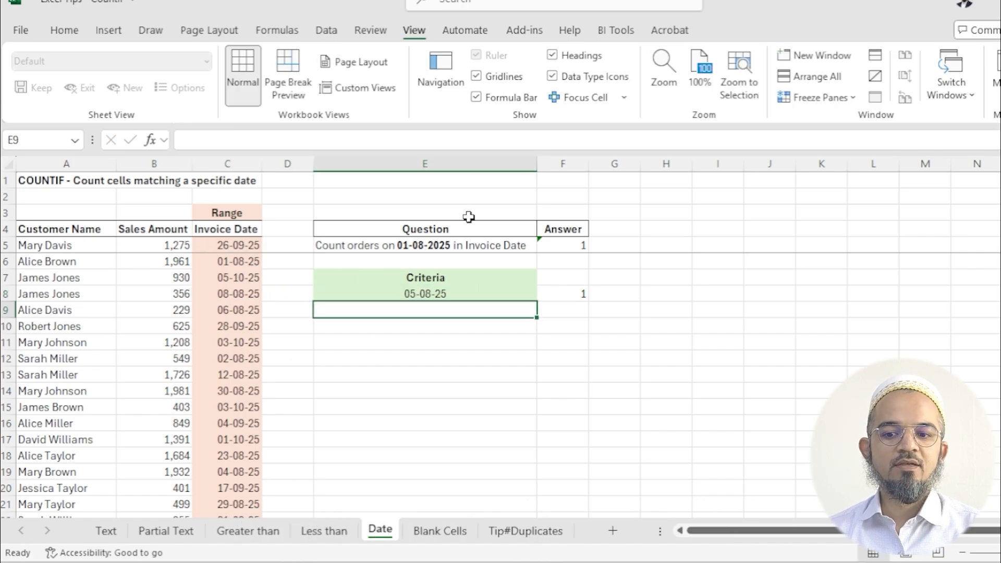
key("Up")
key("Right")
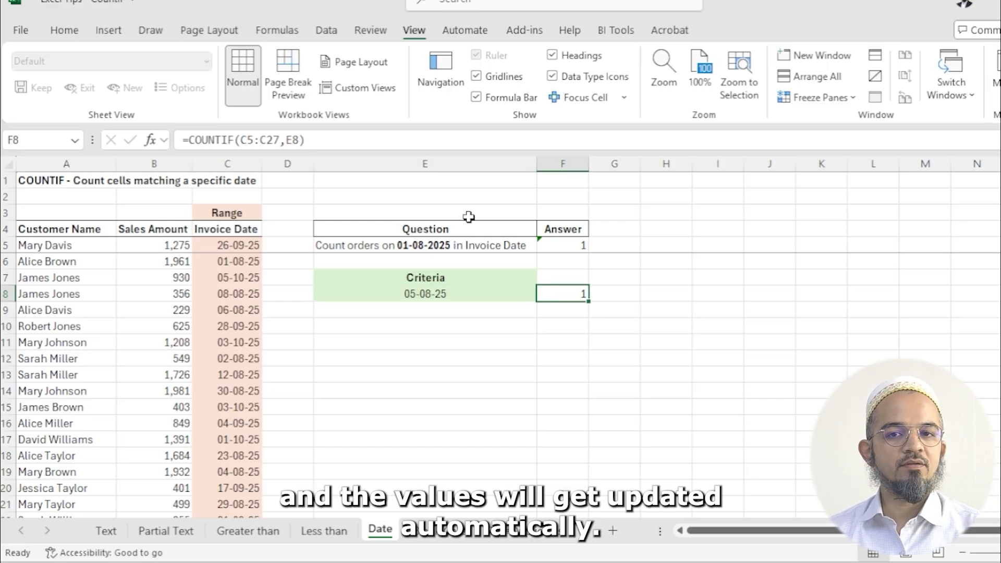
key("ctrl+z")
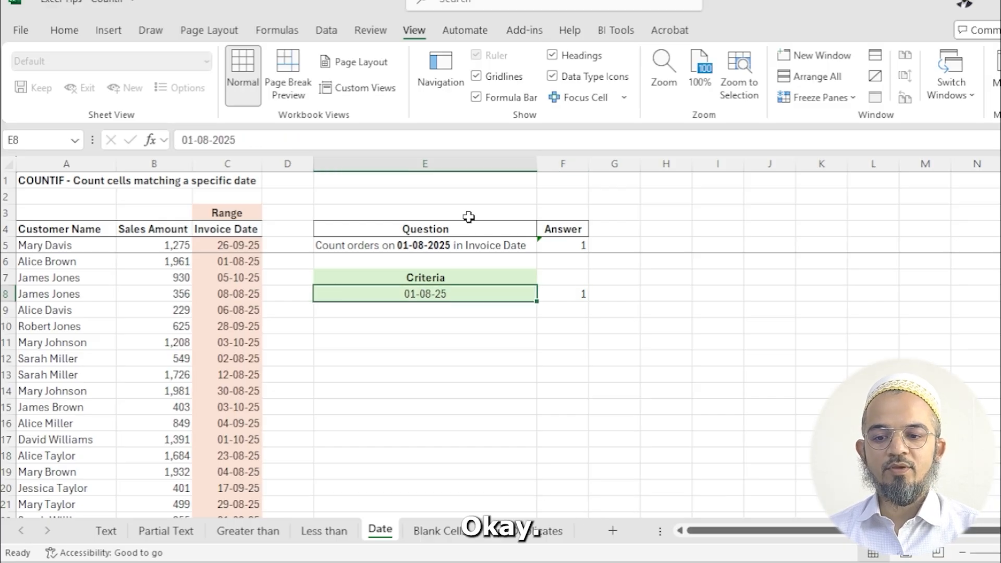
On the Blank Cells sheet, enter a COUNTIF formula in F5 over the Invoice Date range C5:C103 with the empty-text criterion "".
left_click(459, 531)
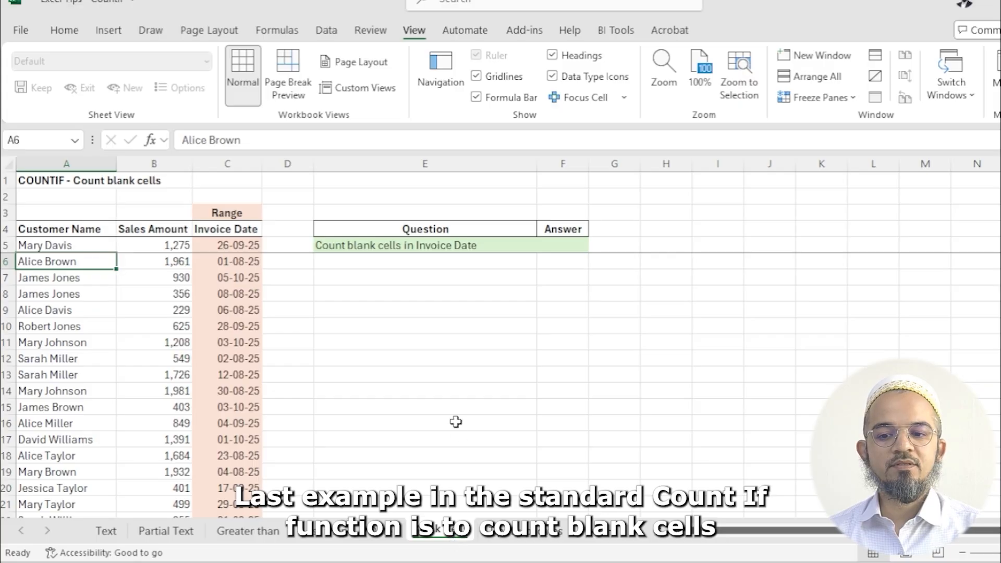
left_click(406, 275)
left_click(398, 245)
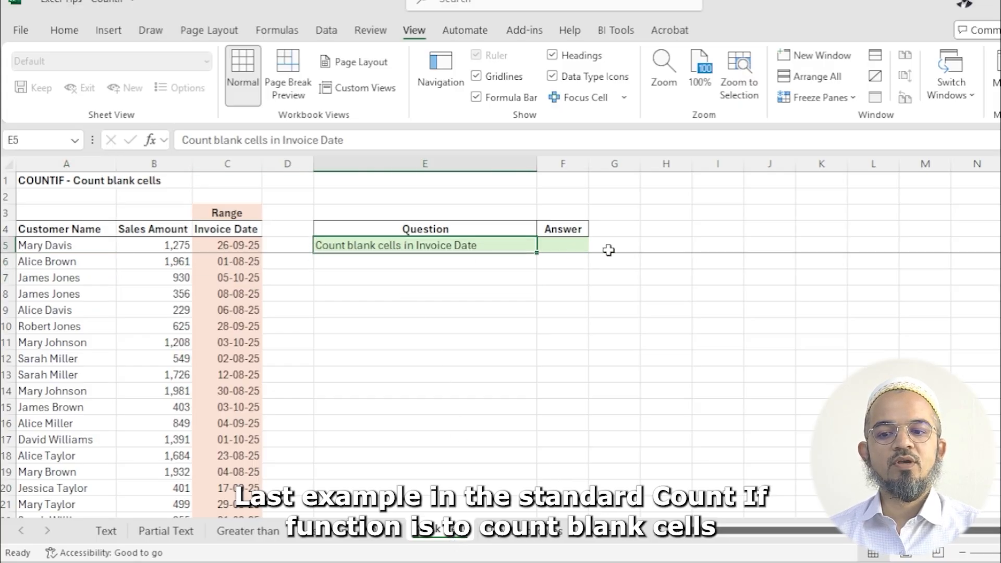
left_click(583, 245)
type("=countif(")
left_click(256, 246)
key("ctrl+shift+Down")
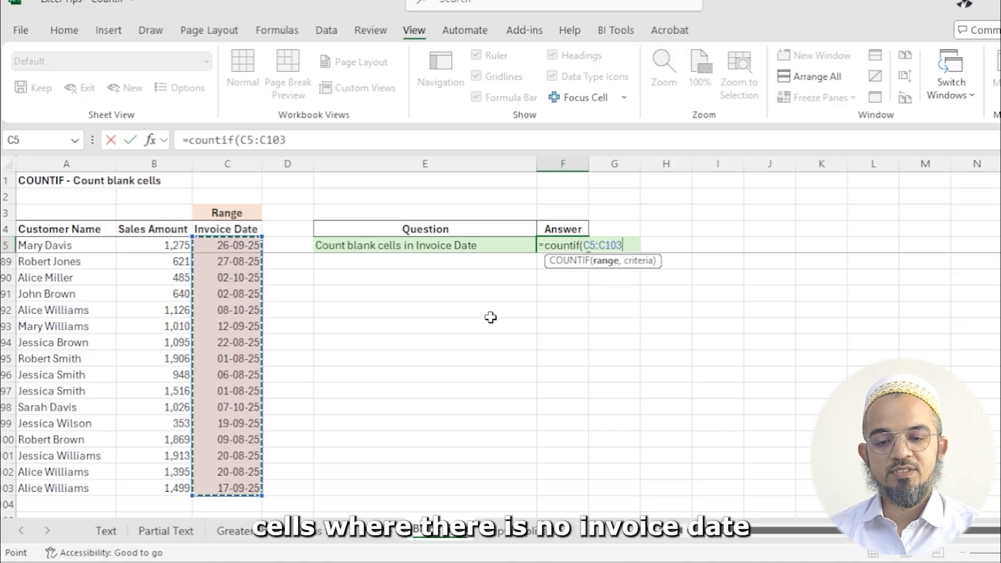
type(",")
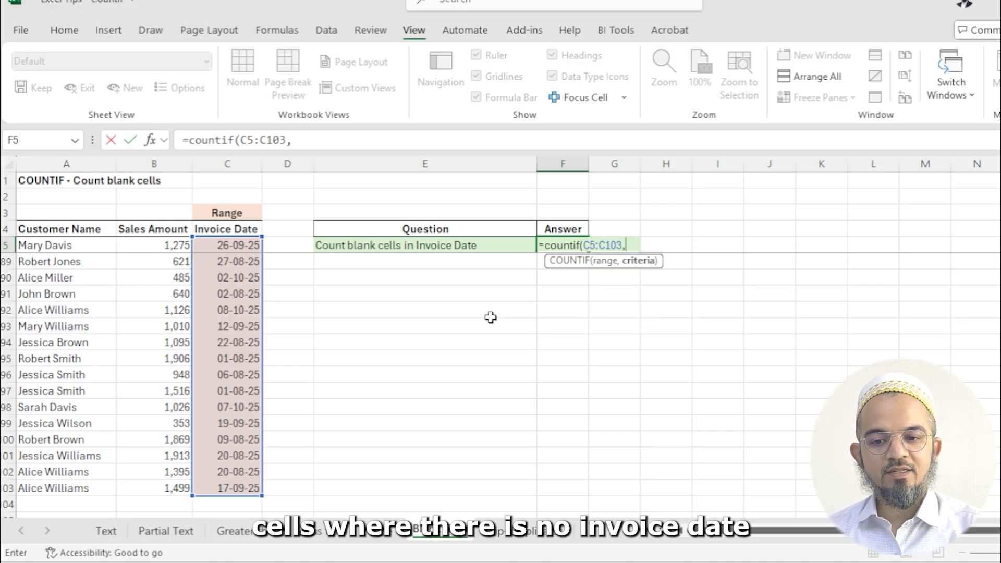
type("\"\")")
key("Return")
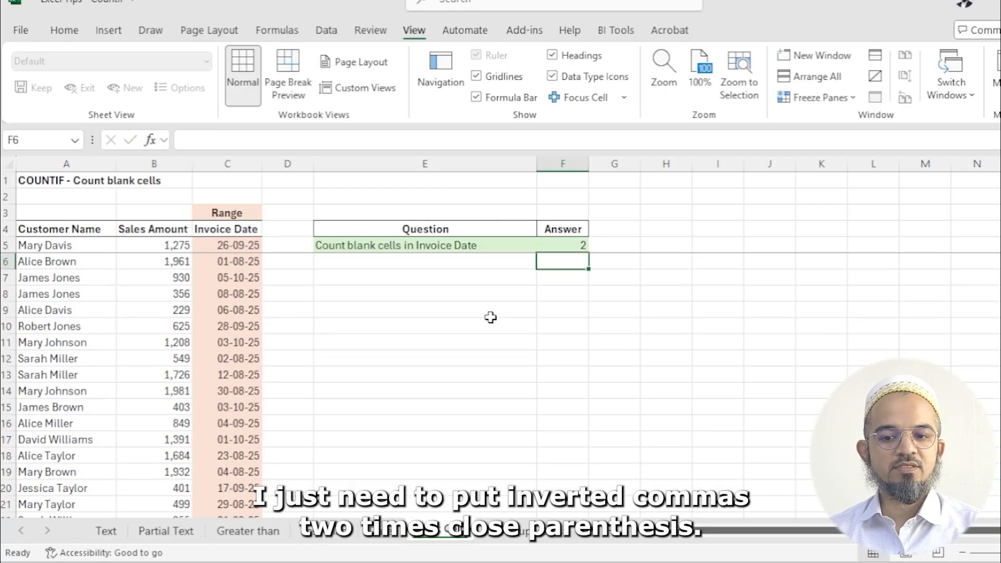
key("Up")
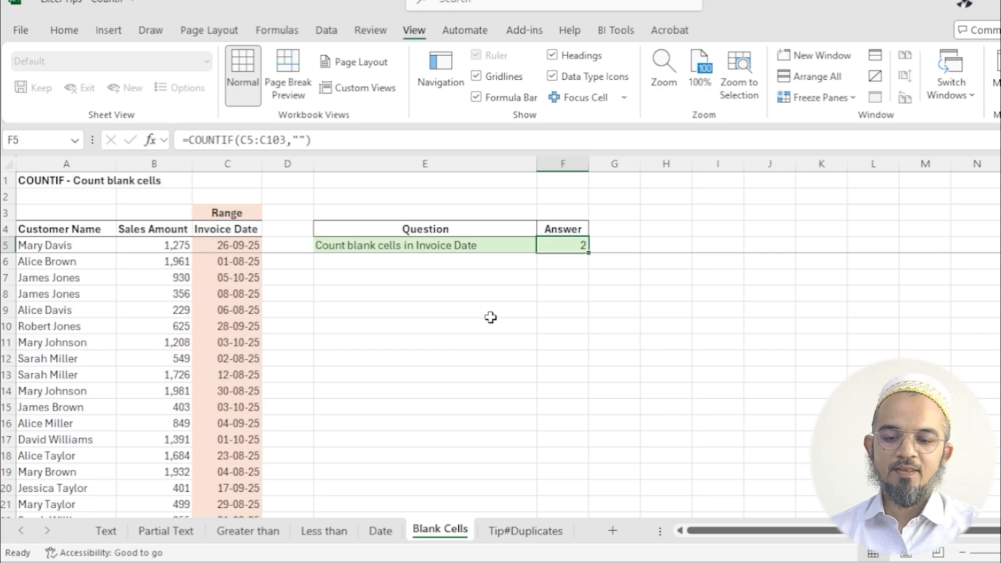
On the Tip#Duplicates sheet, enter =COUNTIF(C5:C103,C5) in D5 to count the total invoices for the first customer.
left_click(528, 533)
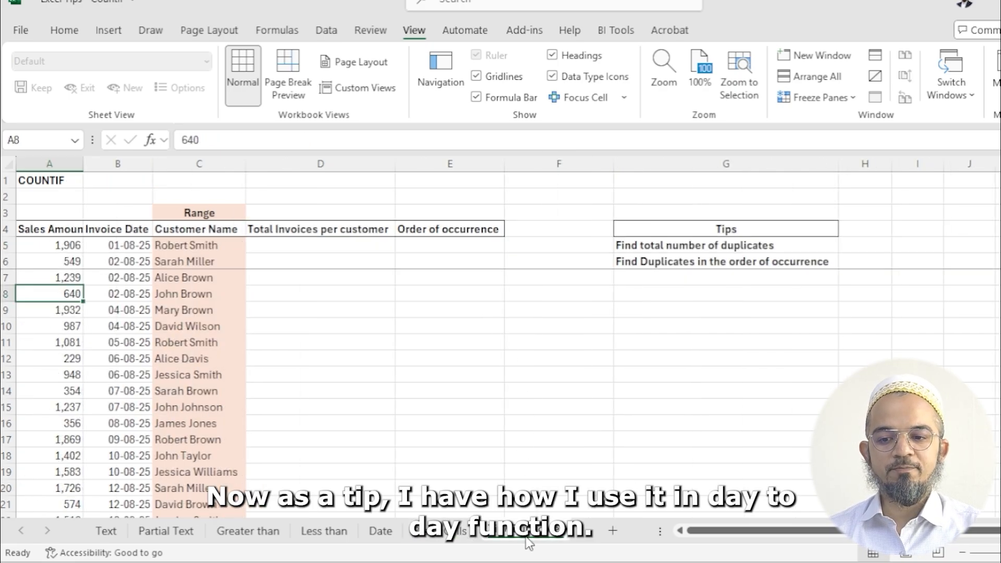
left_click(661, 251)
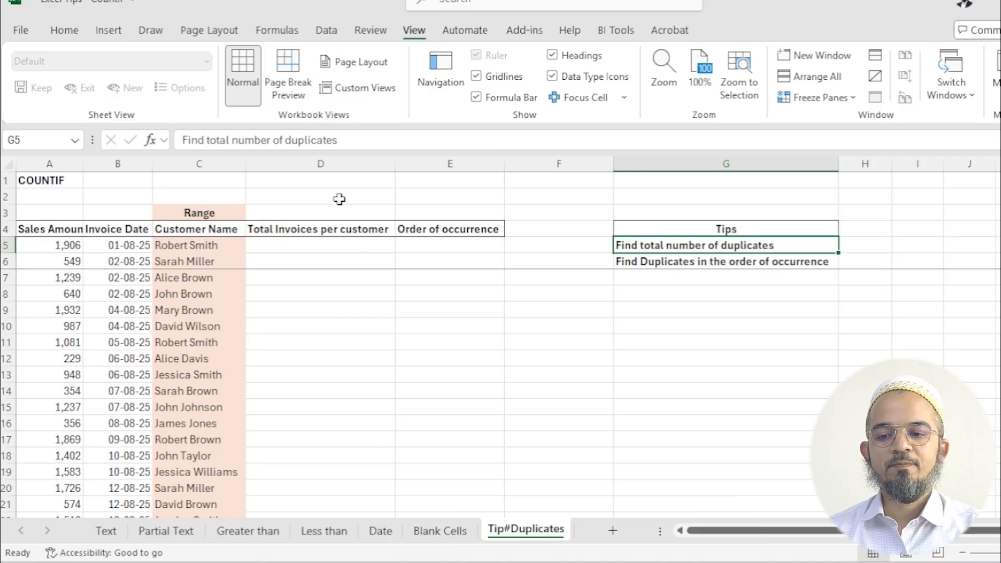
left_click(331, 246)
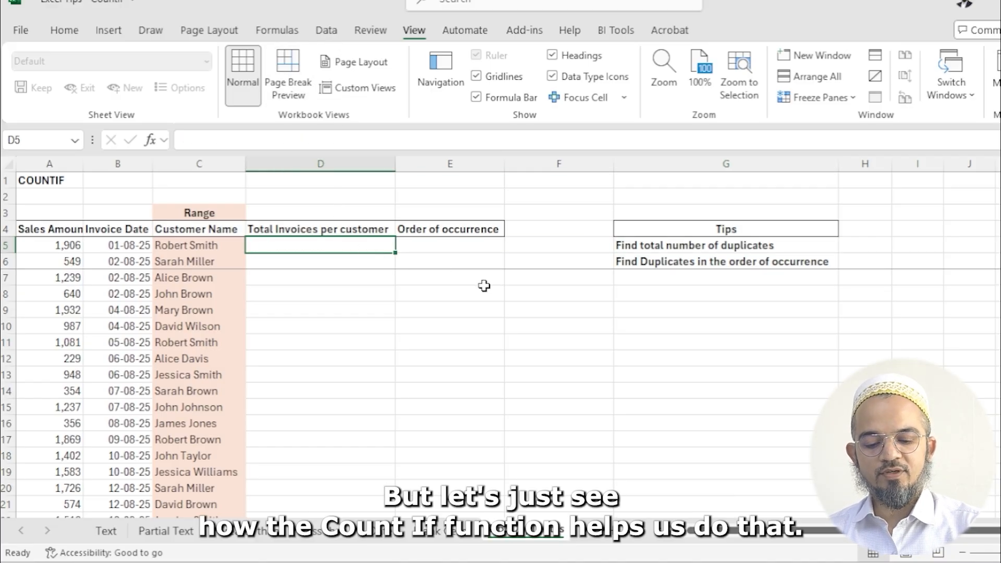
type("=")
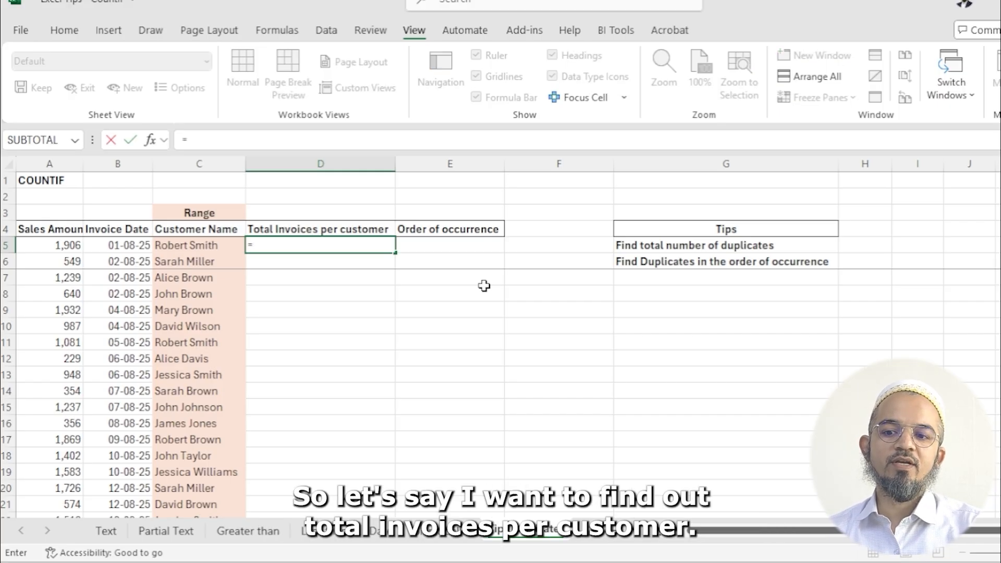
type("countif(")
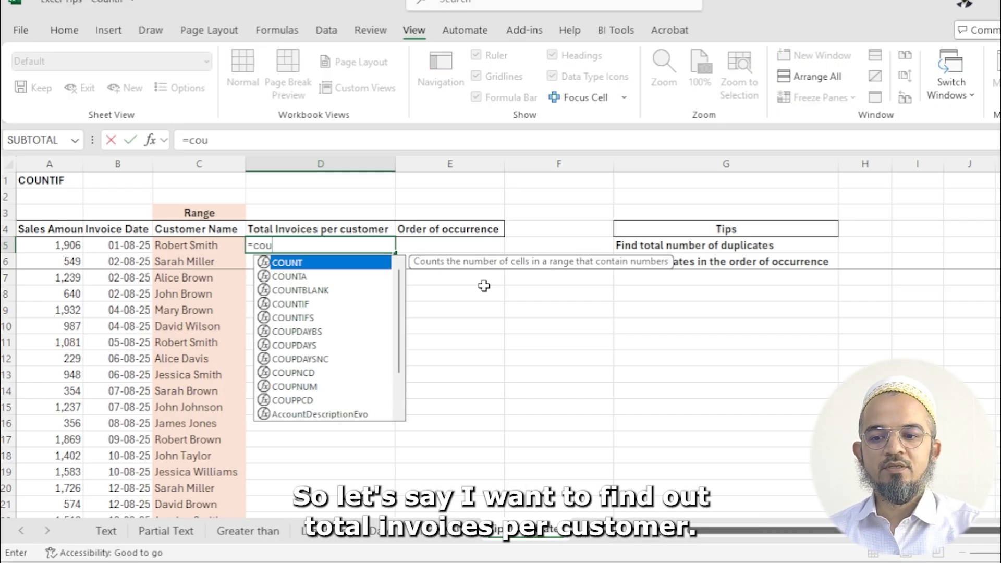
key("Left")
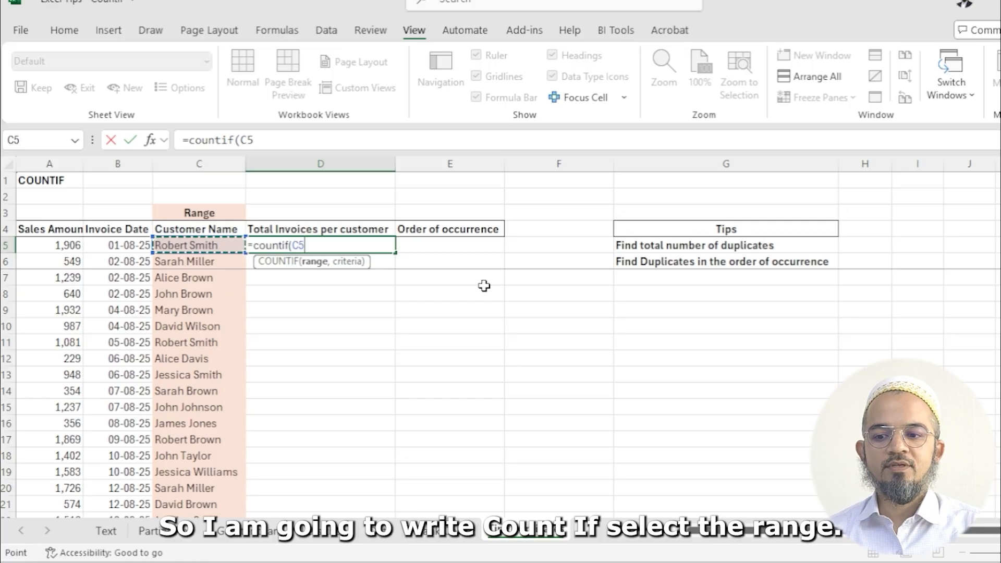
key("ctrl+shift+Down")
type(",")
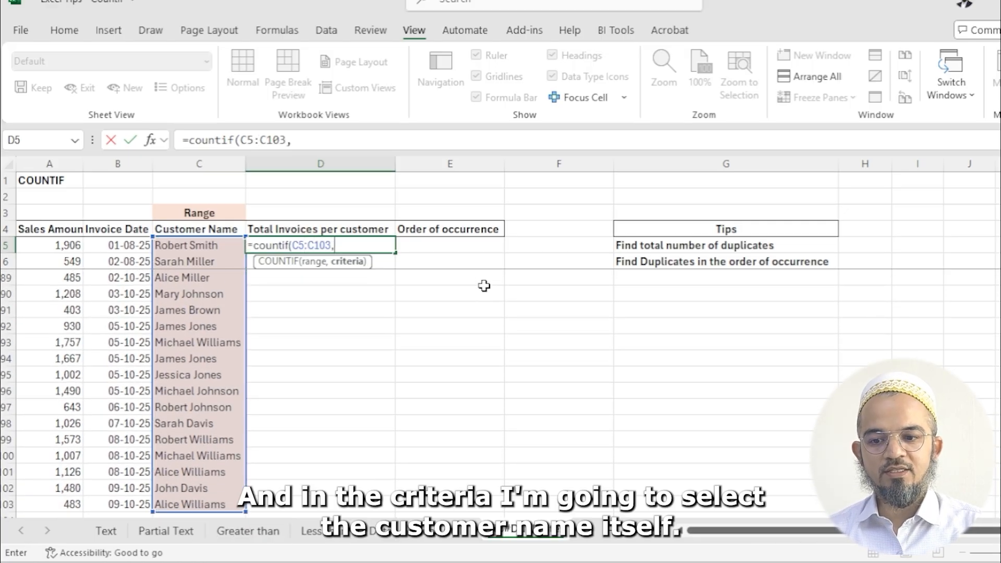
key("Left")
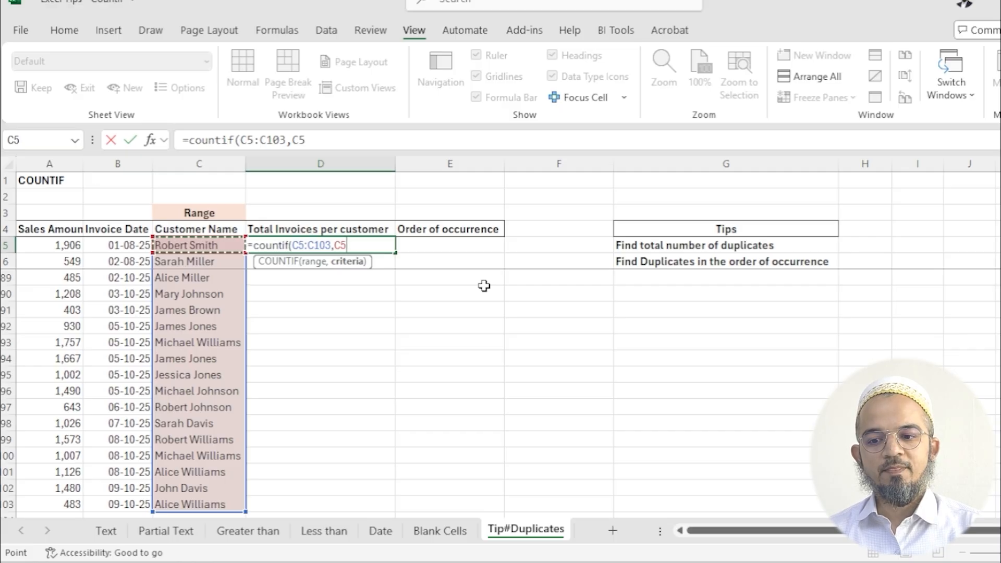
key("Return")
key("Up")
scroll(484, 285, "up", 4)
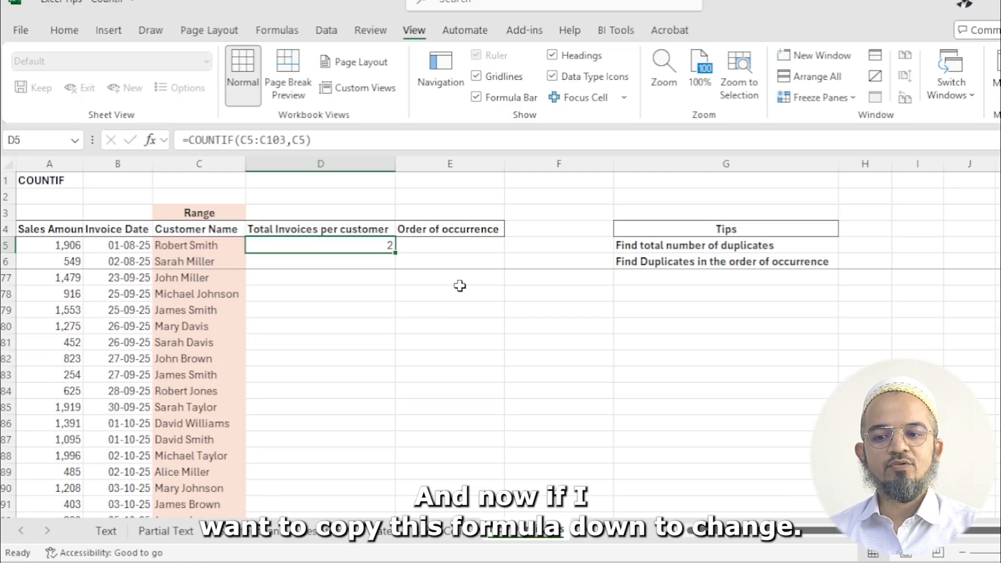
Make the COUNTIF range in D5 absolute as $C$5:$C$103, keeping the criterion C5 relative.
left_click(247, 140)
left_click_drag(241, 140, 285, 140)
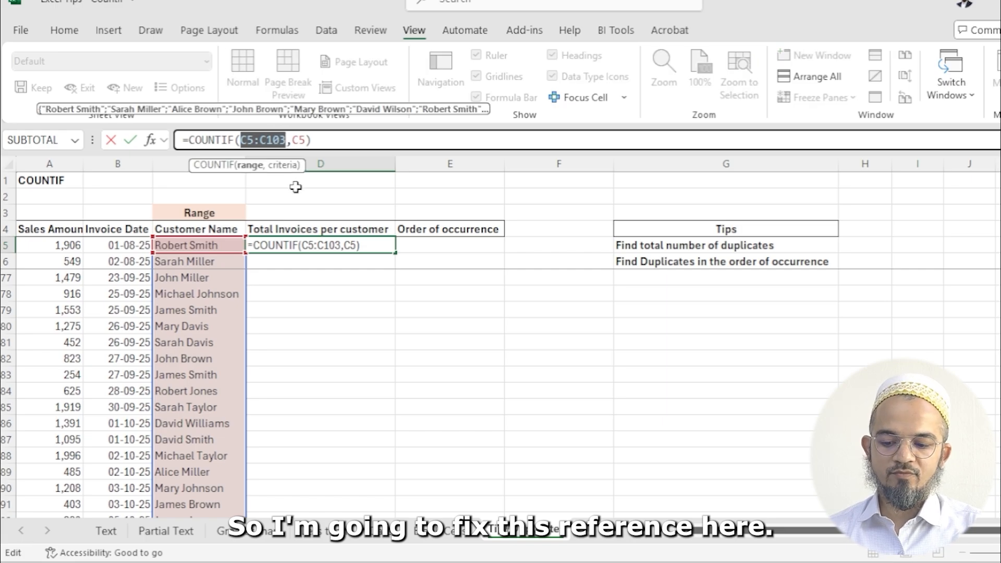
key("F4")
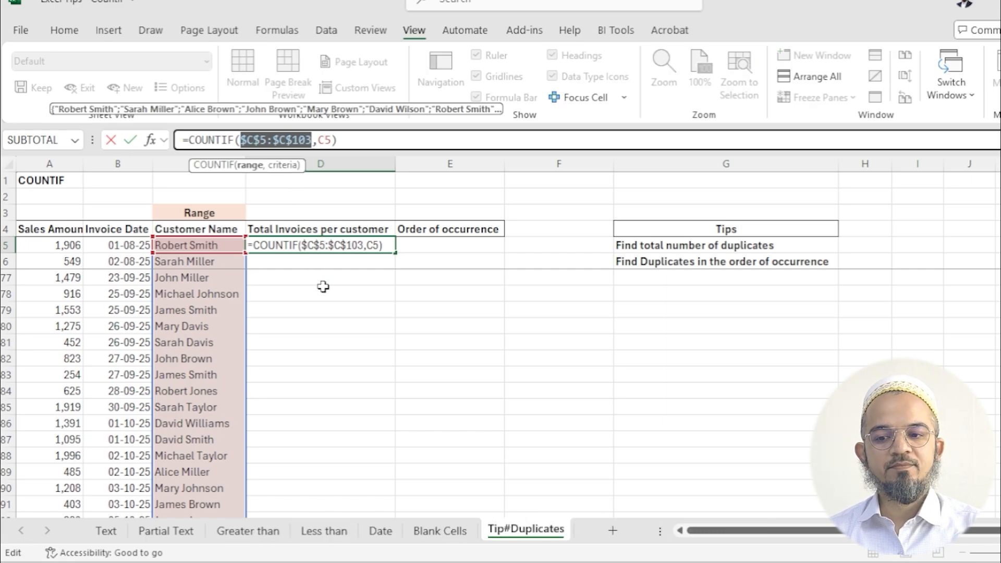
key("Return")
Copy the D5 formula down the Total Invoices per customer column through D103.
key("Up")
key("ctrl+c")
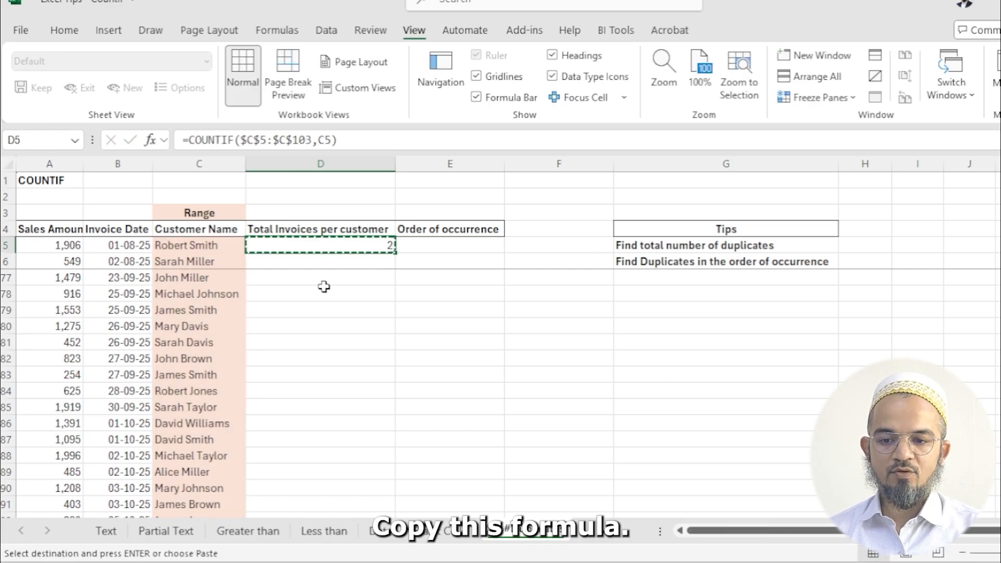
key("Left")
key("ctrl+Down")
key("Right")
key("ctrl+shift+Up")
key("Return")
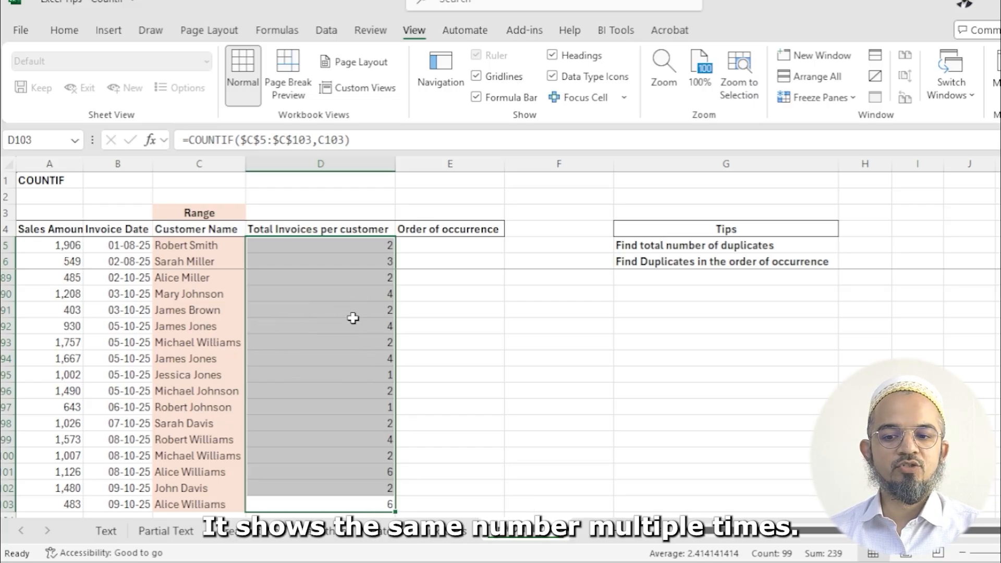
Examine the first customer's row, comparing the customer name, invoice total and invoice date at the start of the list.
left_click(409, 328)
key("ctrl+Up")
key("Down")
key("Down")
key("Down")
key("Up")
key("Up")
key("Left")
key("Left")
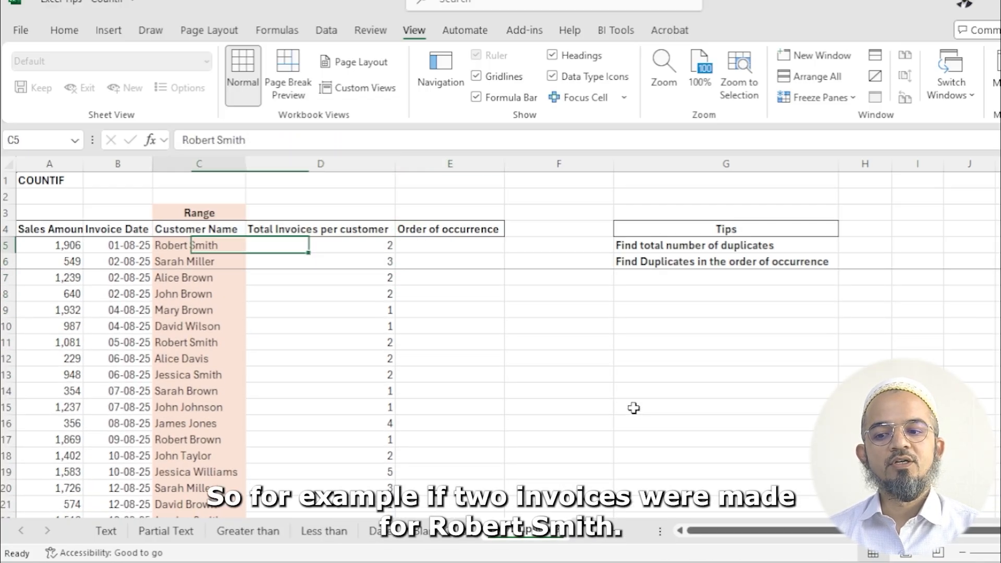
key("Left")
key("Right")
key("shift+space")
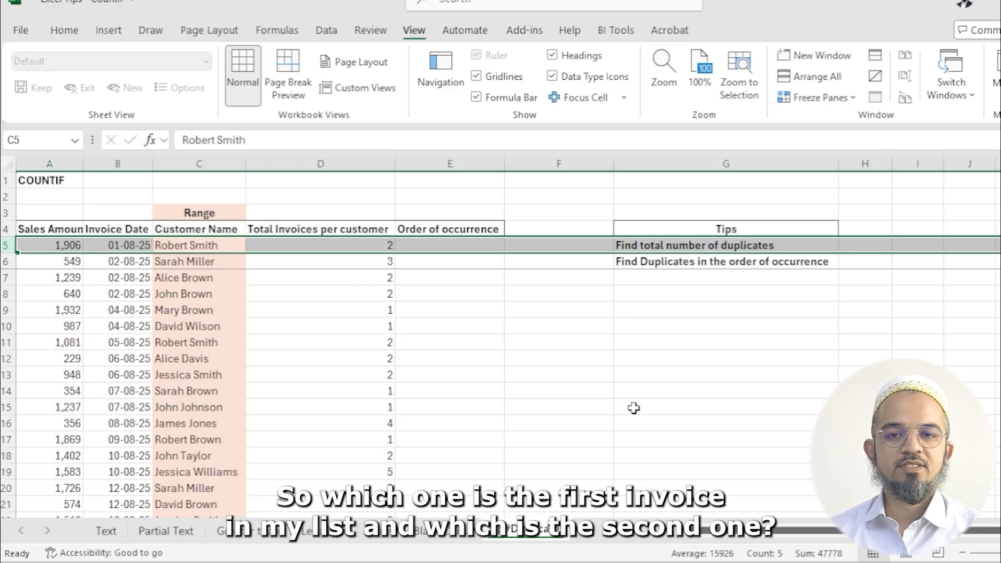
key("Left")
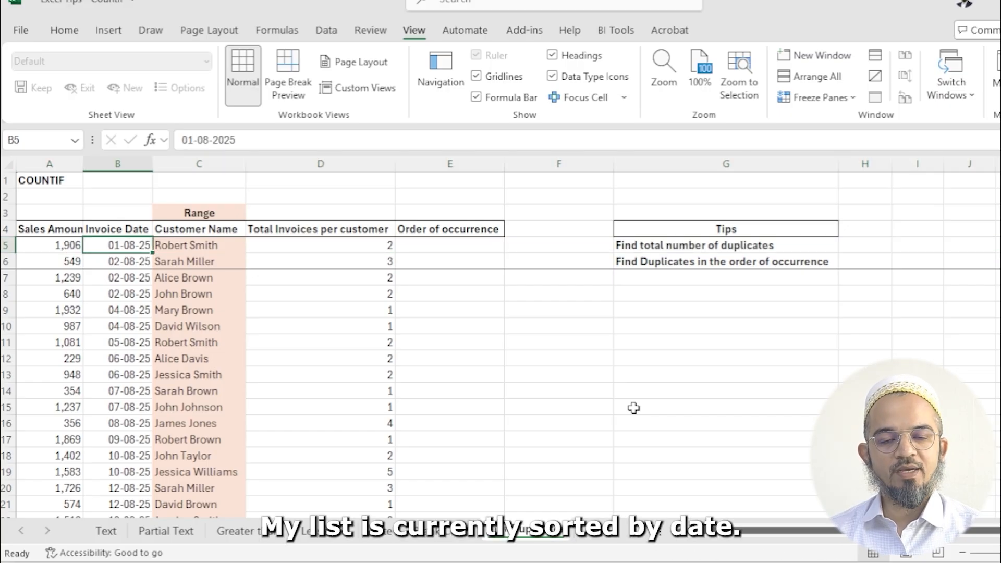
Enter =COUNTIF(C5:C5,C5) in E5 under Order of occurrence.
key("Right")
key("Right")
key("Right")
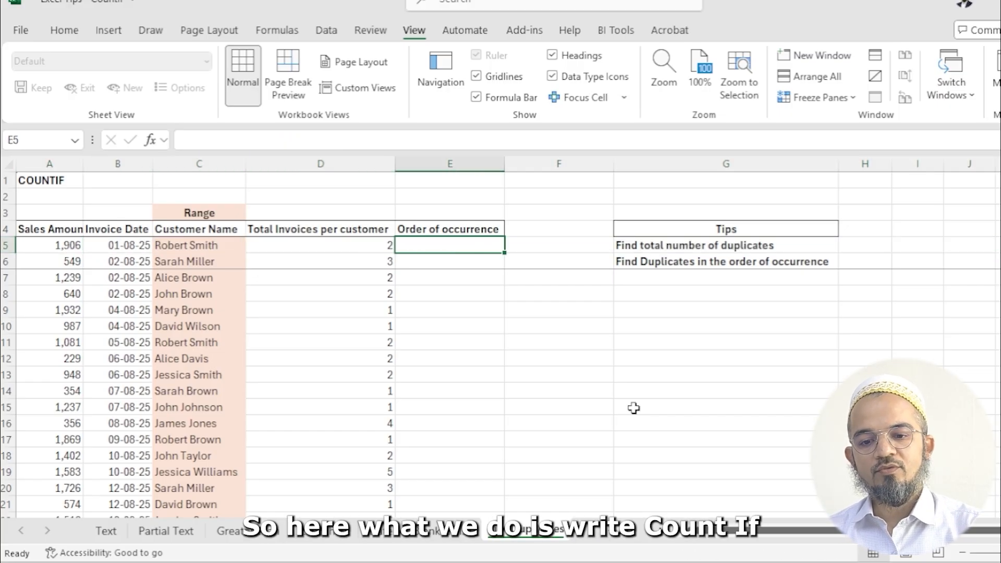
type("=count")
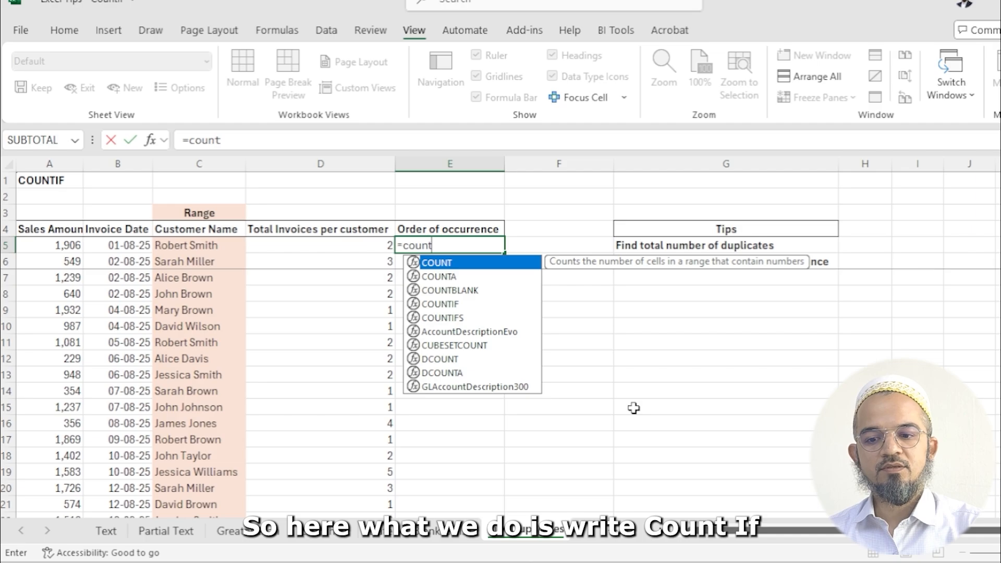
type("if(")
key("Left")
key("Left")
key("F8")
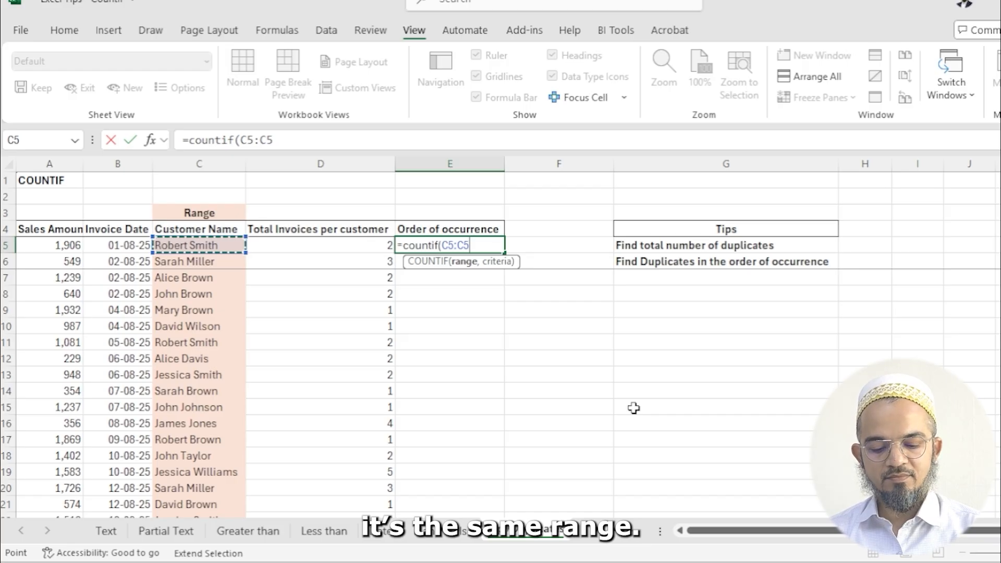
type(",")
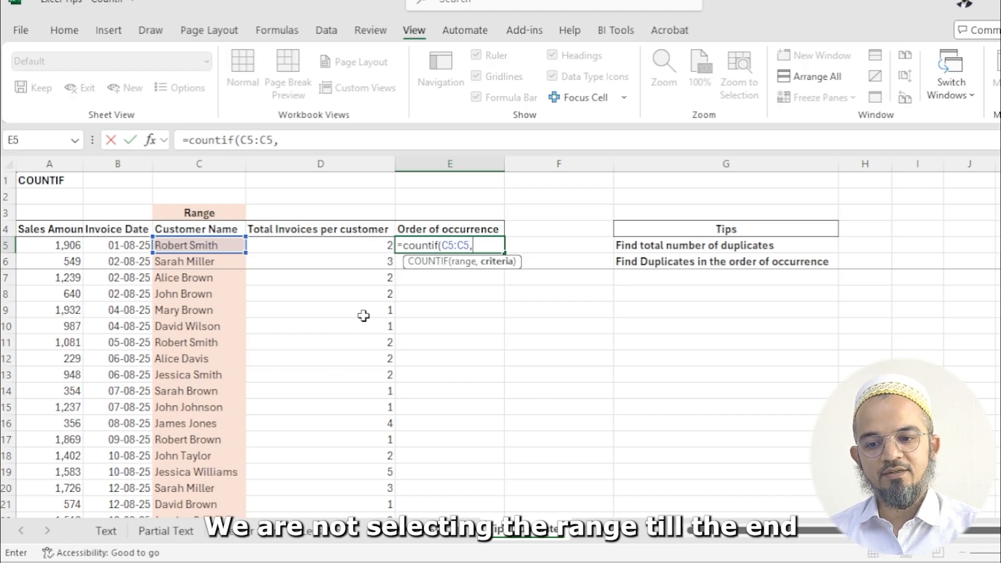
left_click(217, 247)
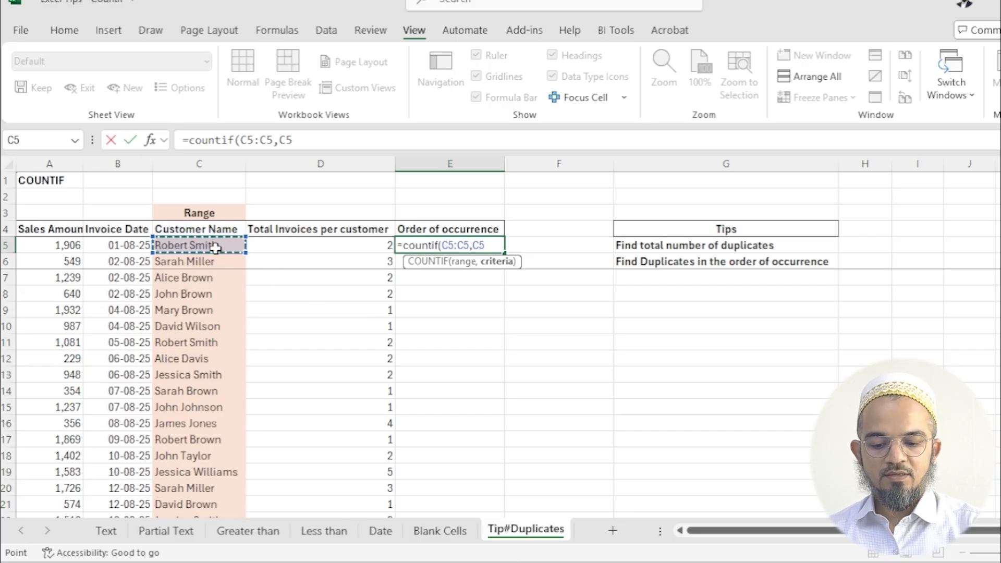
type(")")
key("Return")
Lock the starting row of the range in E5 so the formula reads =COUNTIF(C$5:C5,C5).
key("Up")
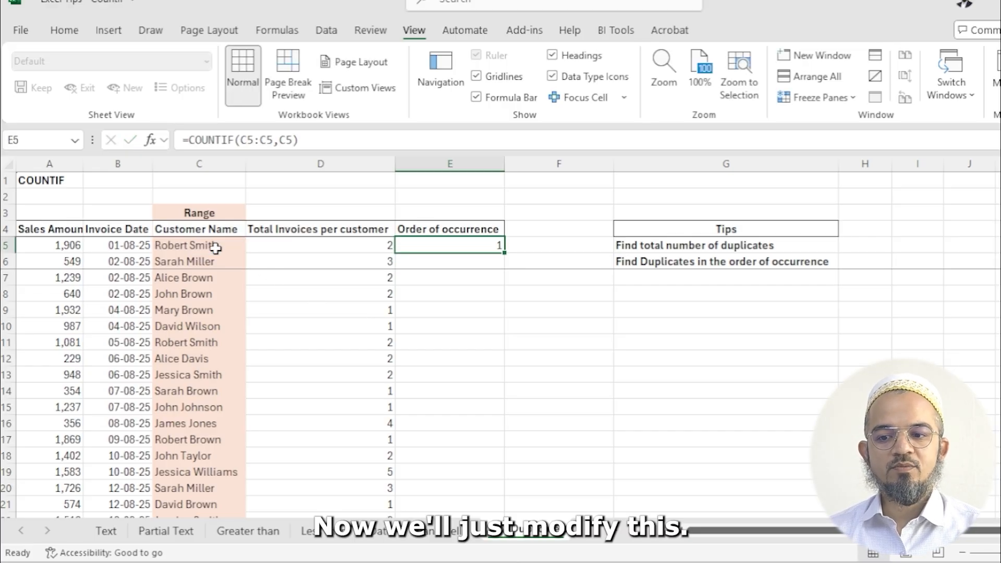
left_click(244, 140)
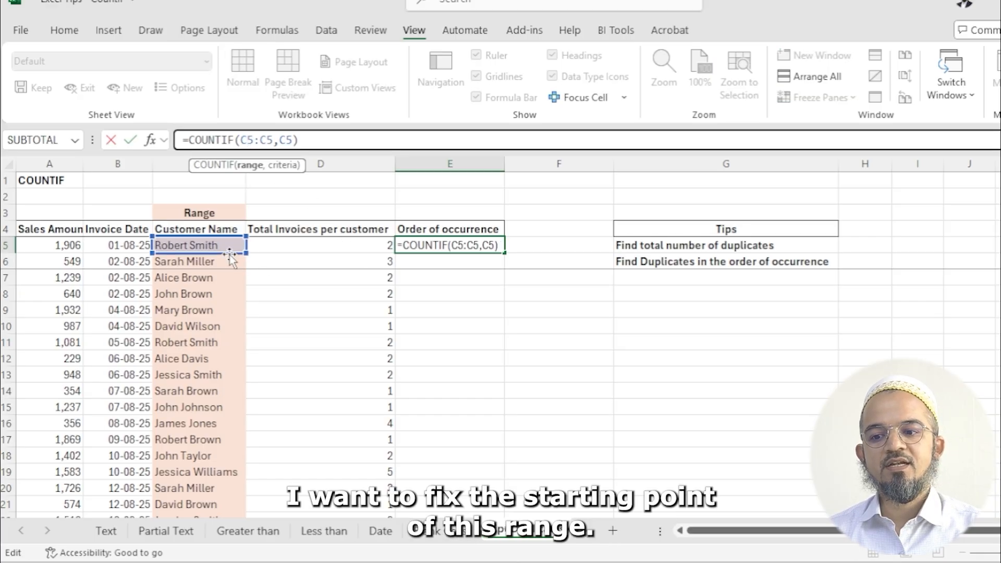
type("$")
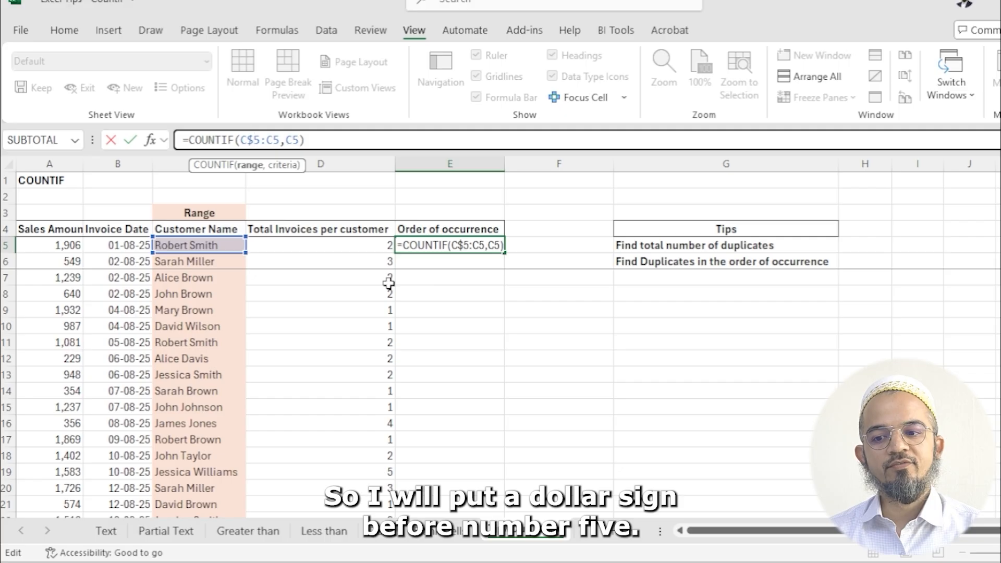
key("Return")
Copy the E5 formula down the Order of occurrence column through E103.
key("Up")
key("ctrl+c")
key("Left")
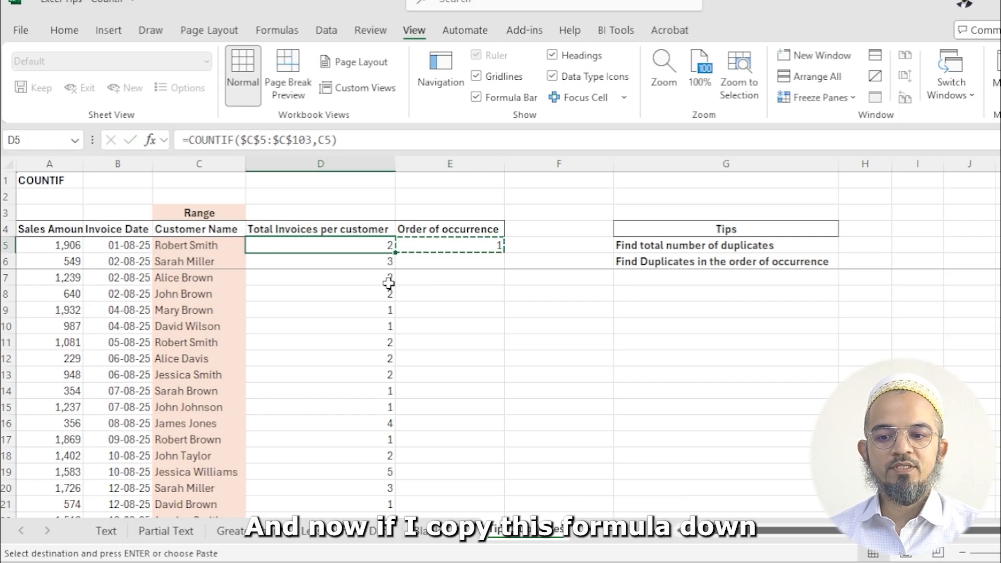
key("ctrl+Down")
key("Right")
key("ctrl+shift+Up")
key("Return")
Review the Order of occurrence results, comparing the first customer's entries in rows 5 and 11 and scanning further rows.
key("ctrl+Up")
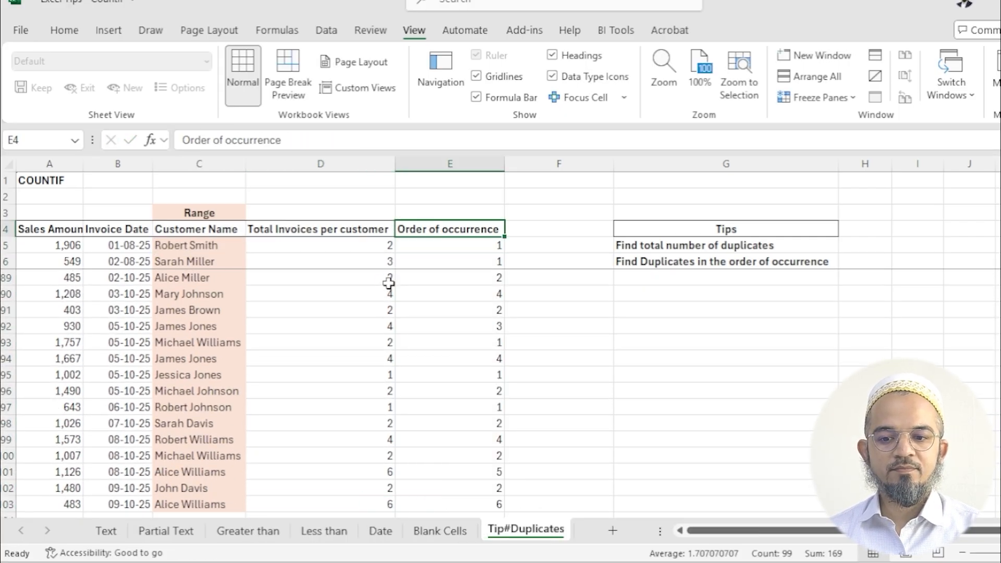
key("Down")
key("Down")
key("Down")
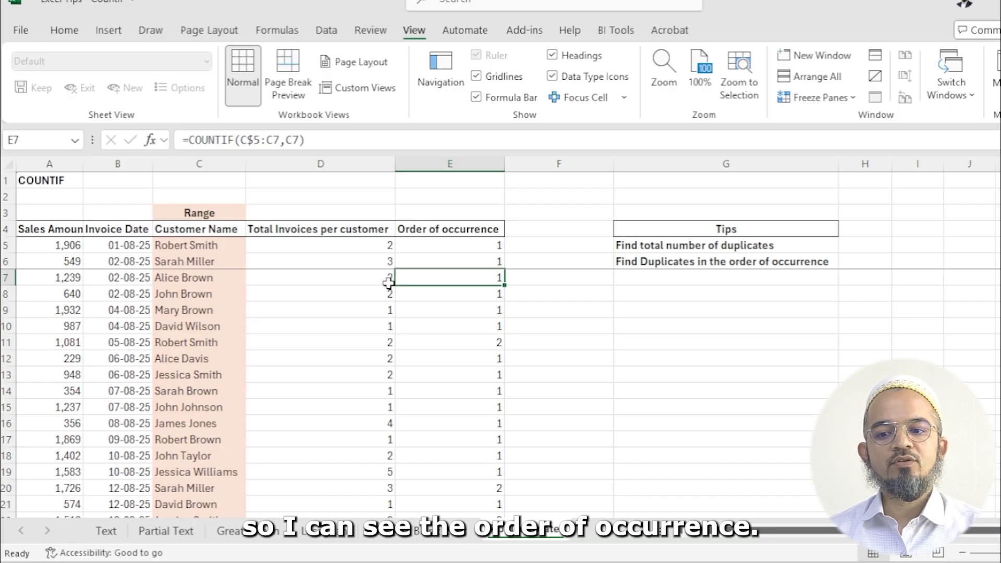
left_click_drag(208, 246, 481, 249)
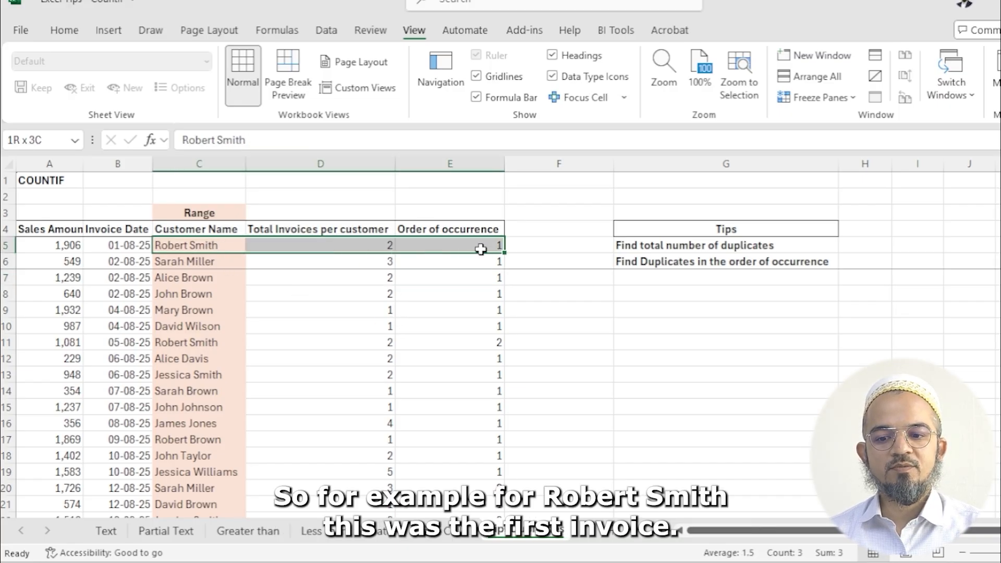
left_click_drag(198, 343, 444, 347)
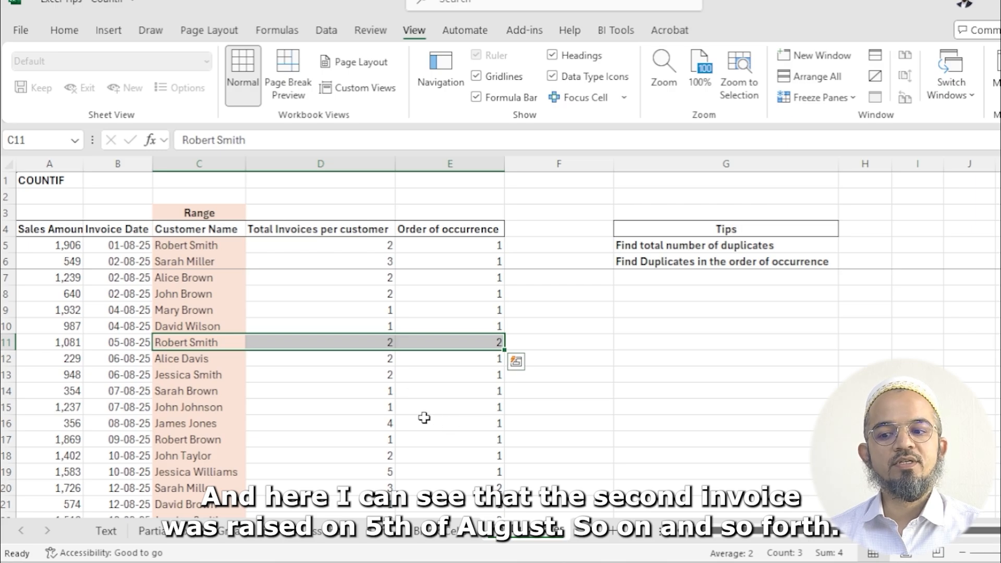
scroll(391, 365, "down", 6)
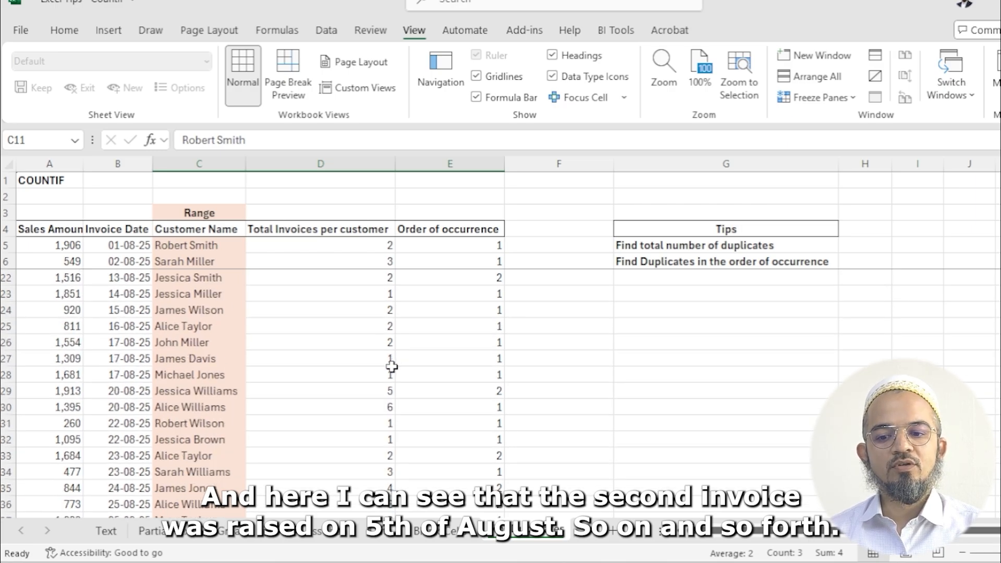
scroll(392, 369, "up", 5)
scroll(401, 392, "up", 1)
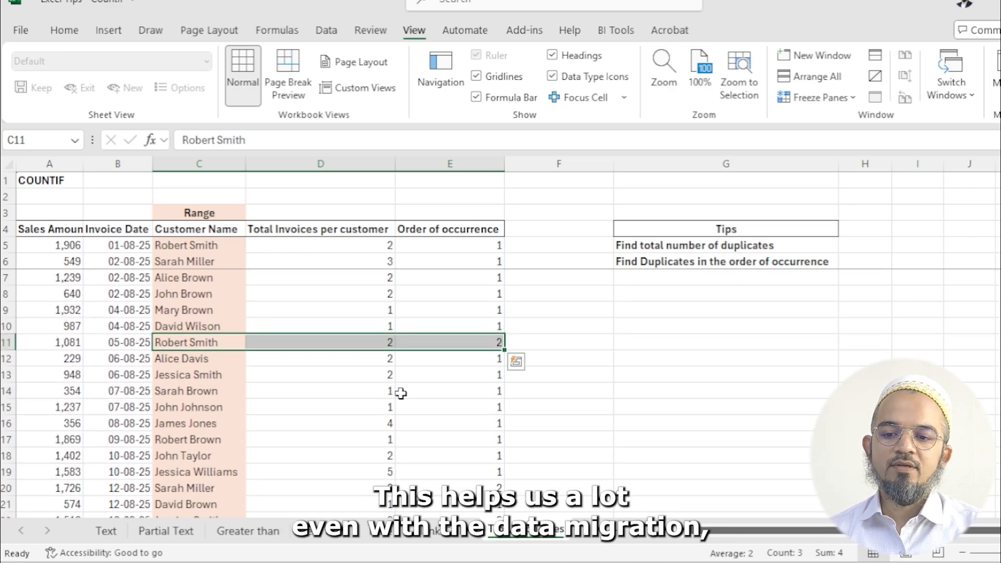